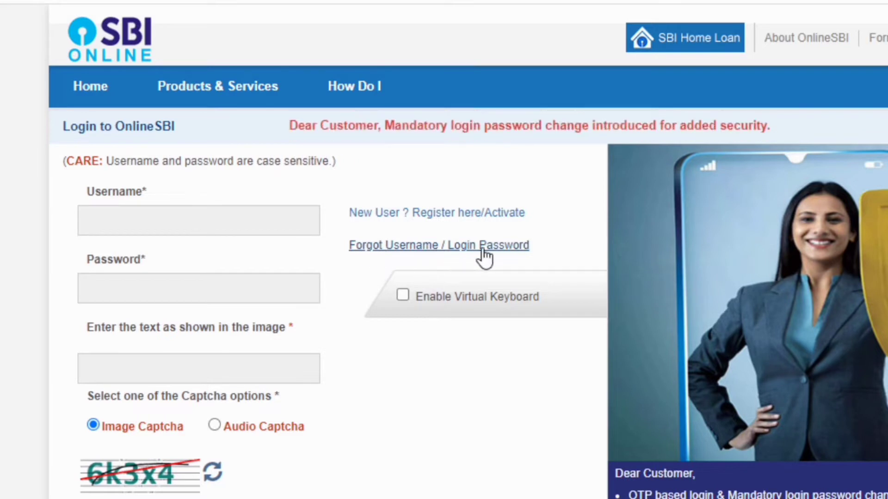
# Step: Open the Forgot Username / Login Password help from the OnlineSBI login page and maximize its window
pyautogui.click(409, 249)
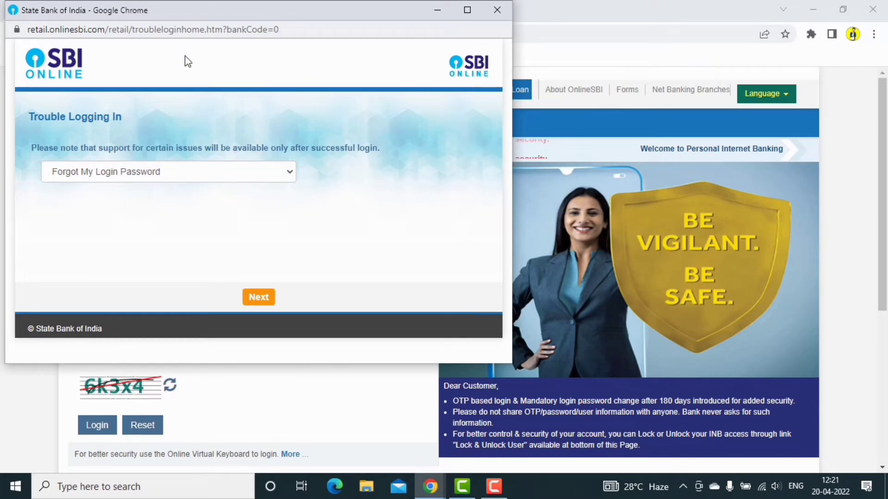
pyautogui.moveTo(181, 13); pyautogui.dragTo(214, 26)
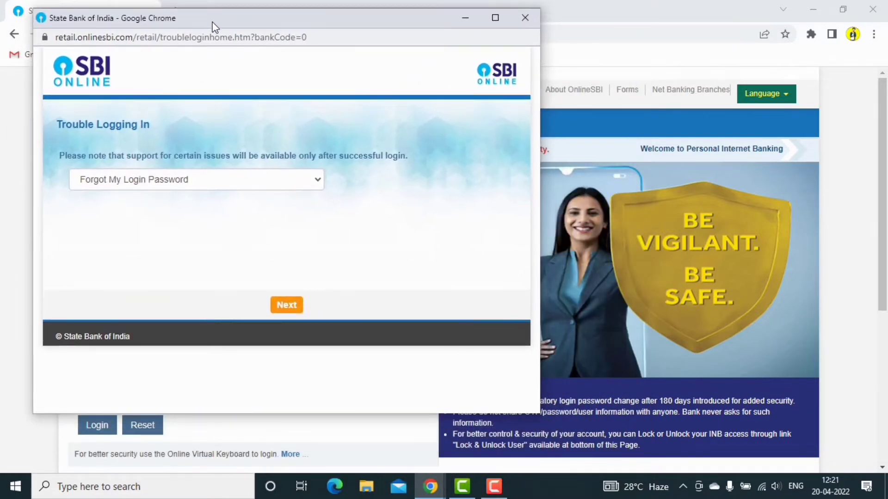
pyautogui.doubleClick(243, 23)
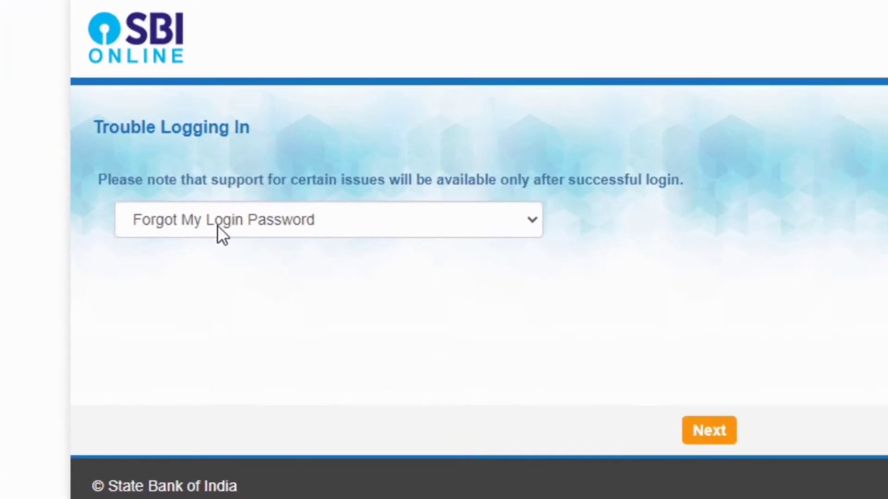
# Step: Choose Forgot Username as the login issue and proceed to its recovery form
pyautogui.moveTo(108, 181); pyautogui.dragTo(679, 183)
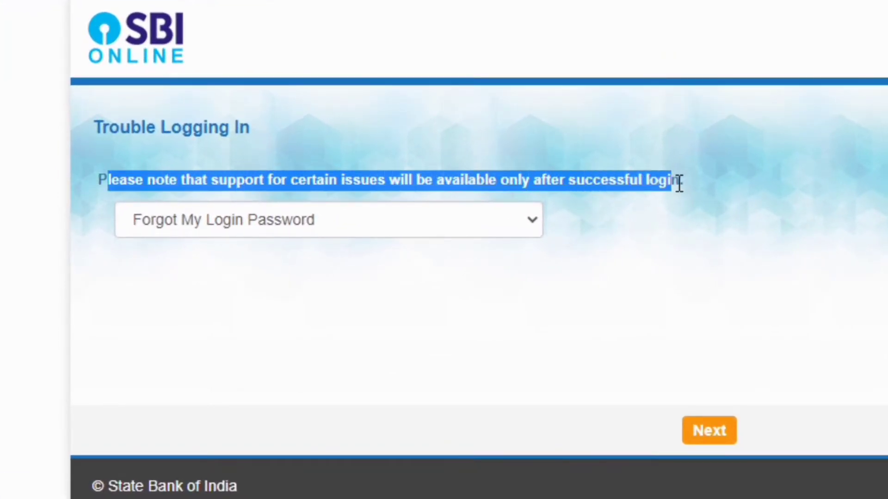
pyautogui.click(343, 240)
pyautogui.click(326, 221)
pyautogui.click(303, 226)
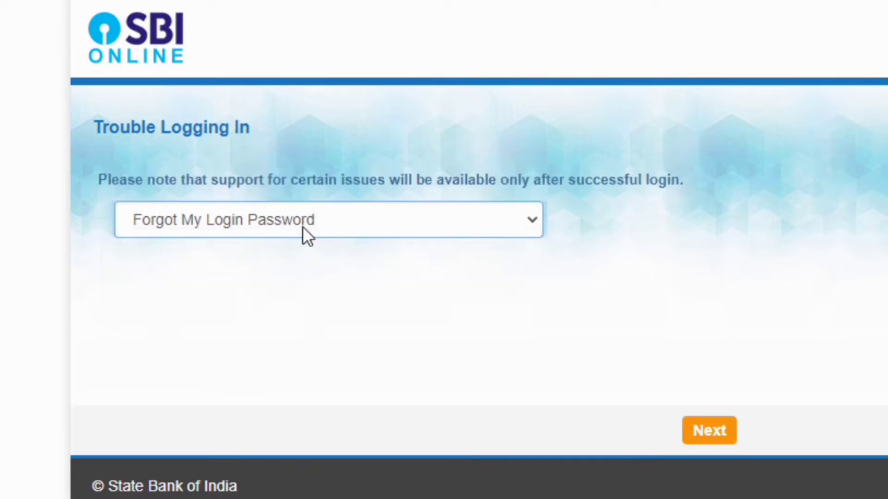
pyautogui.click(302, 227)
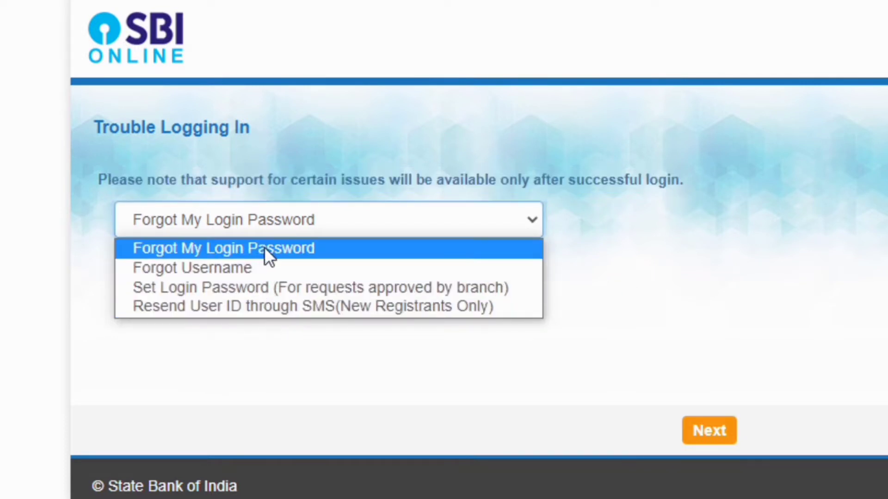
pyautogui.click(252, 271)
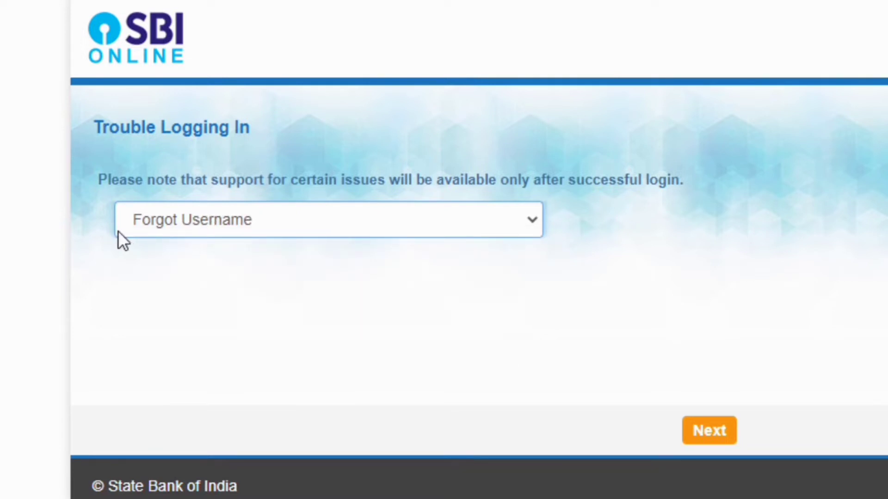
pyautogui.click(708, 431)
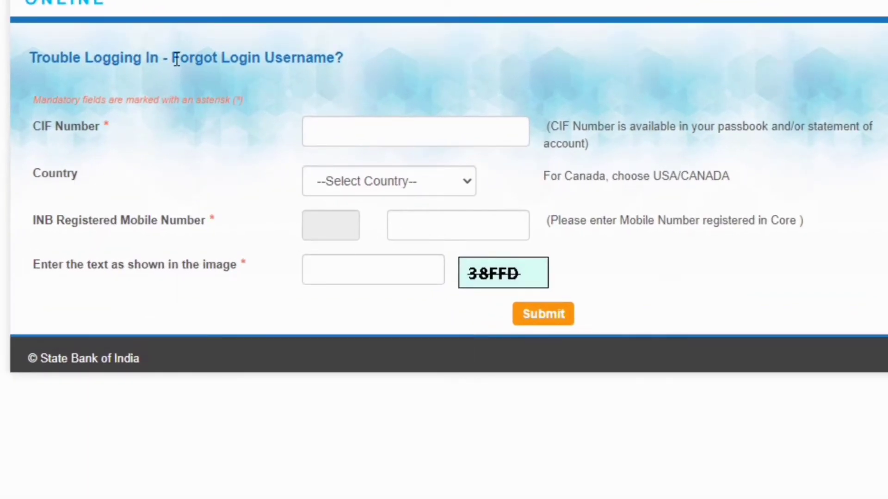
# Step: Go through the CIF Number field of the username recovery form and set the country to India
pyautogui.moveTo(181, 57); pyautogui.dragTo(344, 58)
pyautogui.click(351, 78)
pyautogui.click(102, 128)
pyautogui.click(371, 126)
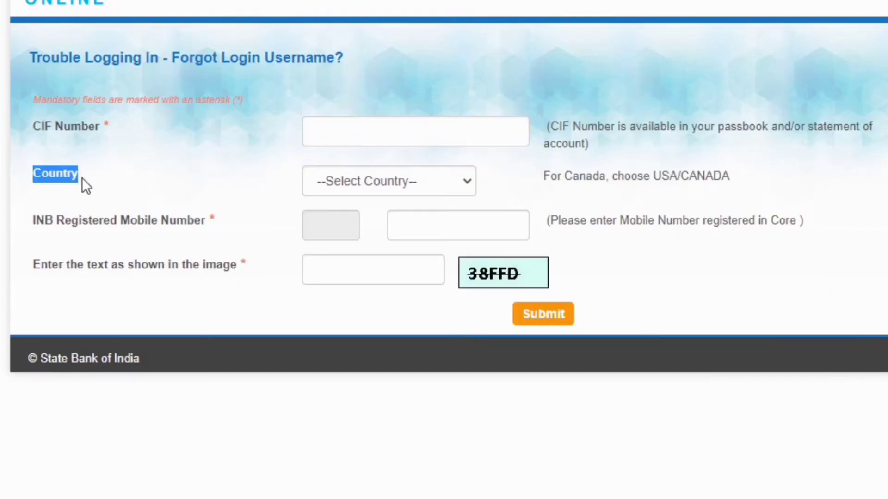
pyautogui.click(82, 177)
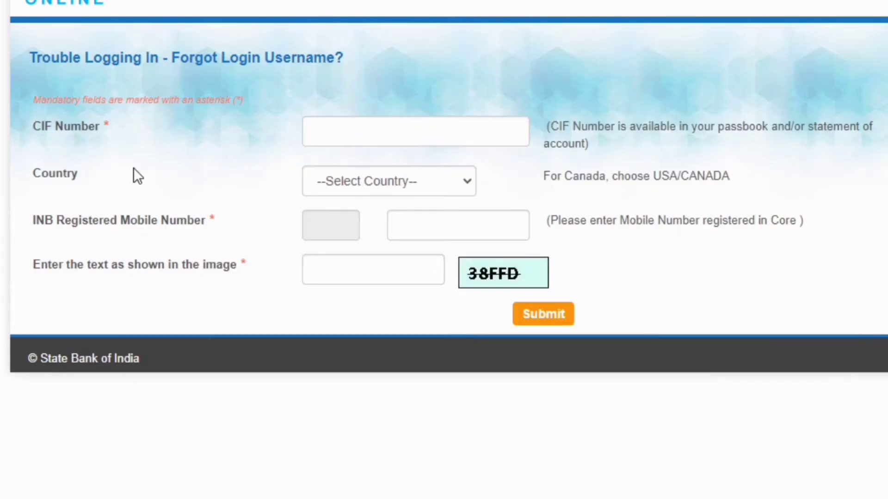
pyautogui.click(382, 187)
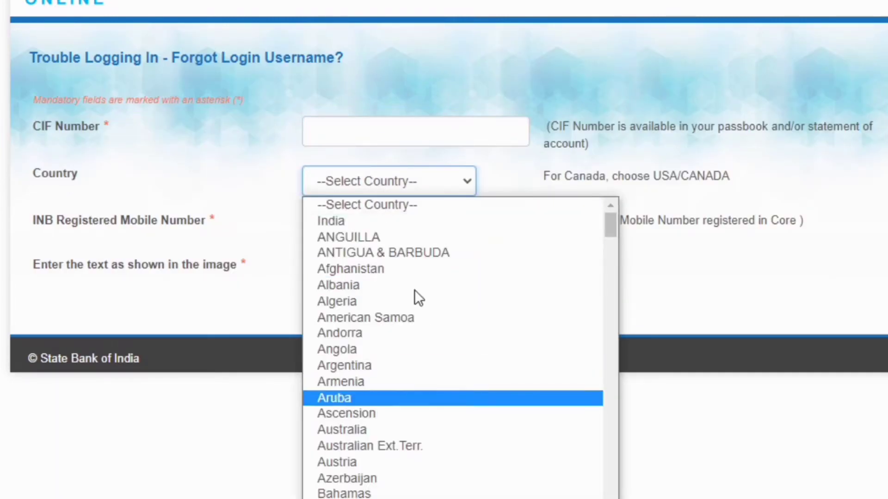
pyautogui.click(366, 220)
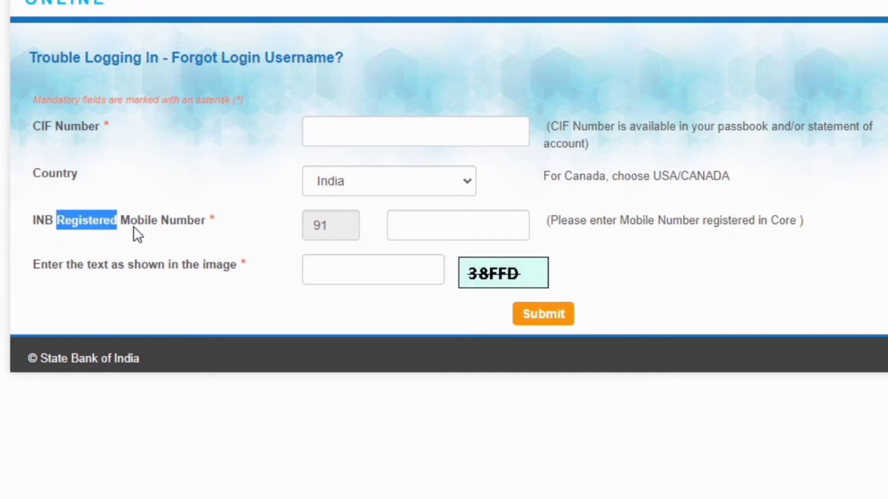
# Step: Complete the INB registered mobile number and the captcha text, and submit the username recovery form
pyautogui.click(451, 227)
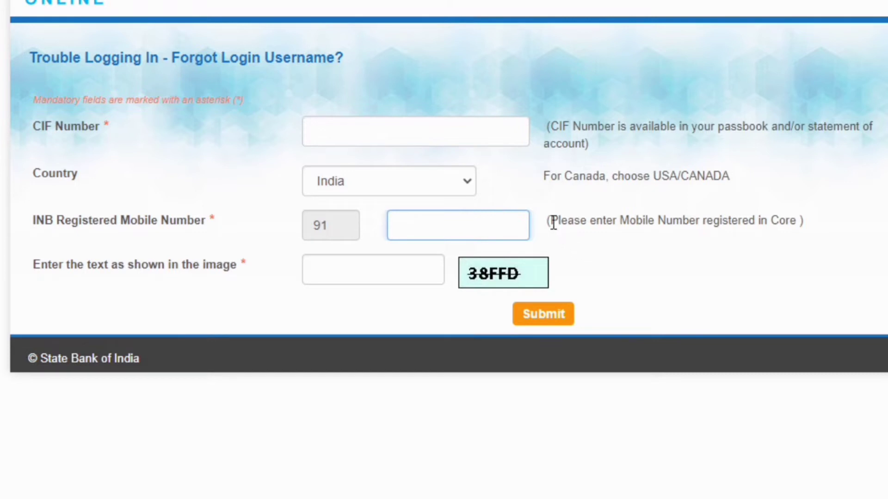
pyautogui.moveTo(553, 223); pyautogui.dragTo(804, 222)
pyautogui.click(748, 252)
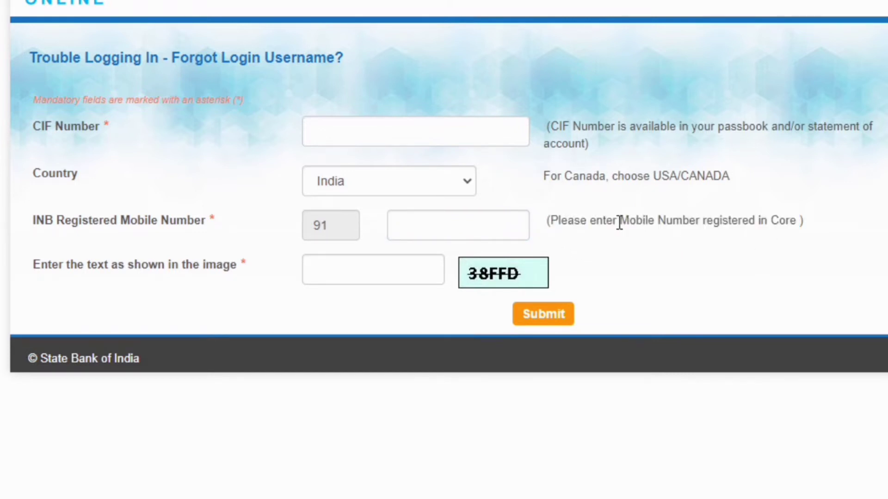
pyautogui.moveTo(619, 222); pyautogui.dragTo(773, 219)
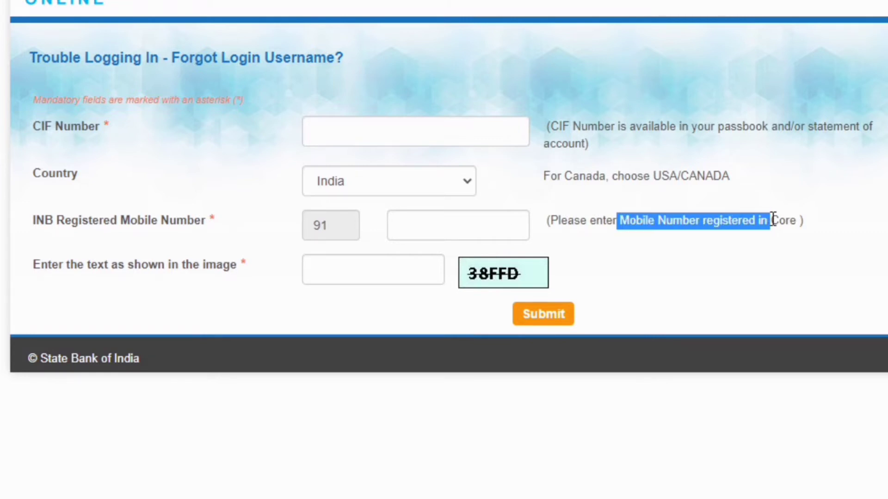
pyautogui.click(712, 258)
pyautogui.click(405, 219)
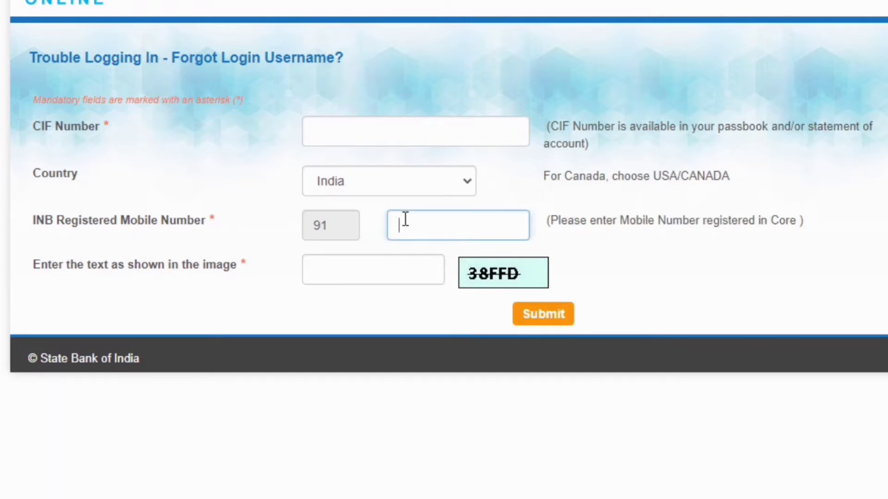
pyautogui.moveTo(29, 267); pyautogui.dragTo(185, 266)
pyautogui.click(208, 267)
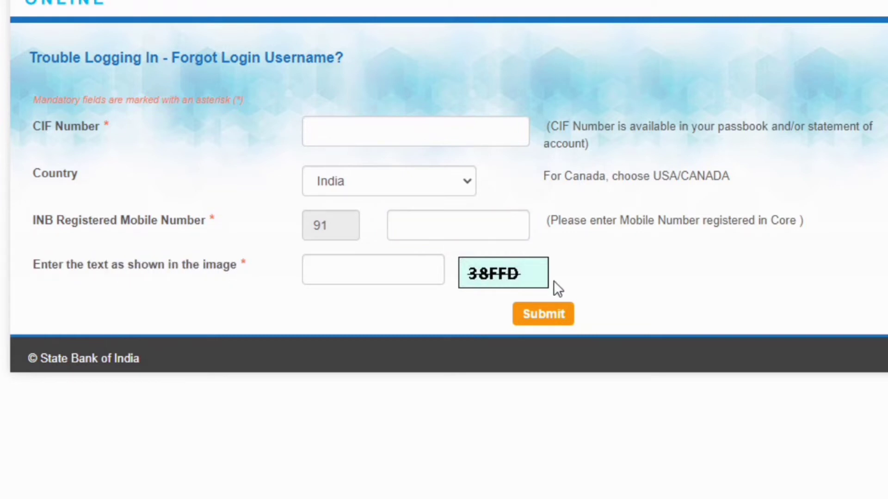
pyautogui.click(344, 279)
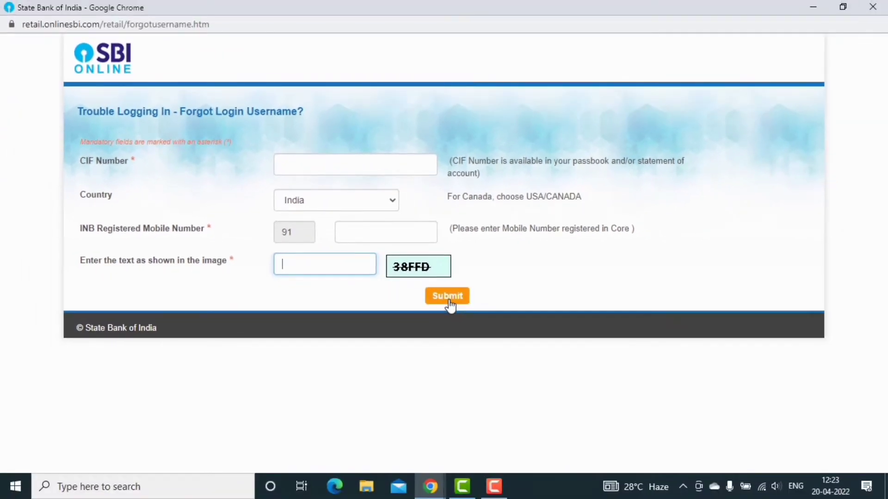
pyautogui.click(545, 319)
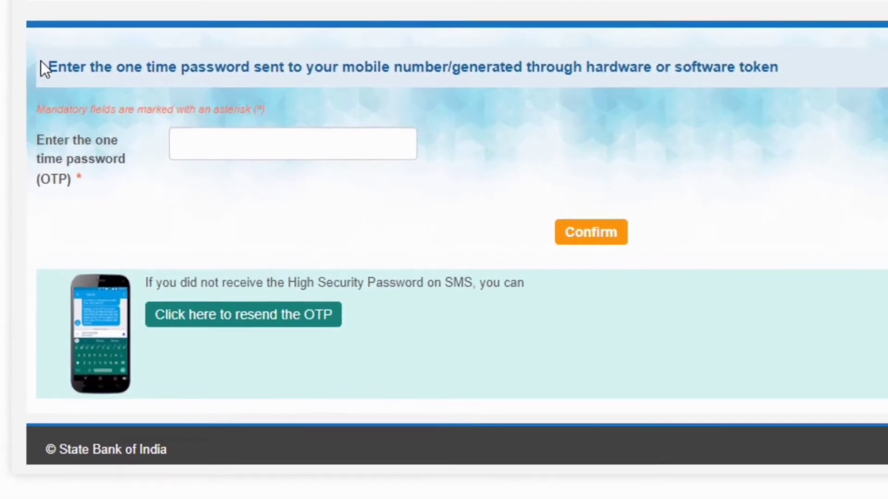
# Step: Enter the one-time password sent to the registered mobile number and confirm it
pyautogui.moveTo(87, 129); pyautogui.dragTo(141, 136)
pyautogui.moveTo(129, 76); pyautogui.dragTo(782, 66)
pyautogui.click(540, 110)
pyautogui.moveTo(342, 65); pyautogui.dragTo(530, 65)
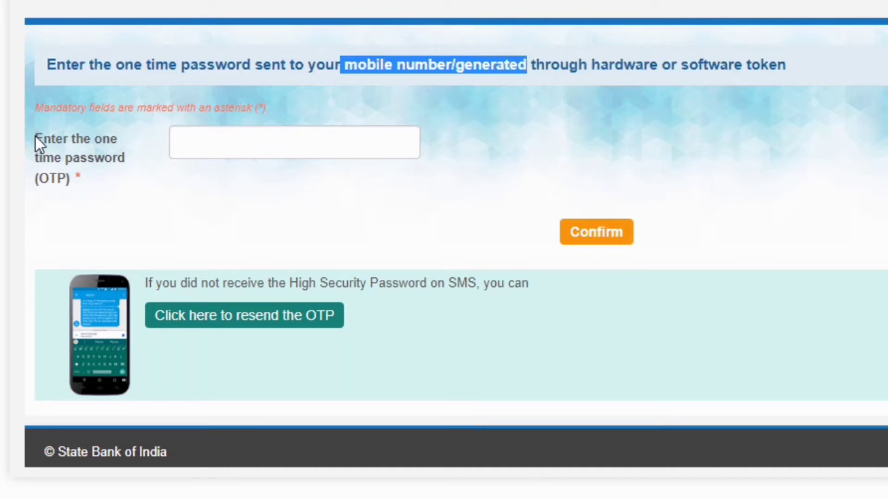
pyautogui.moveTo(37, 137); pyautogui.dragTo(112, 180)
pyautogui.click(234, 140)
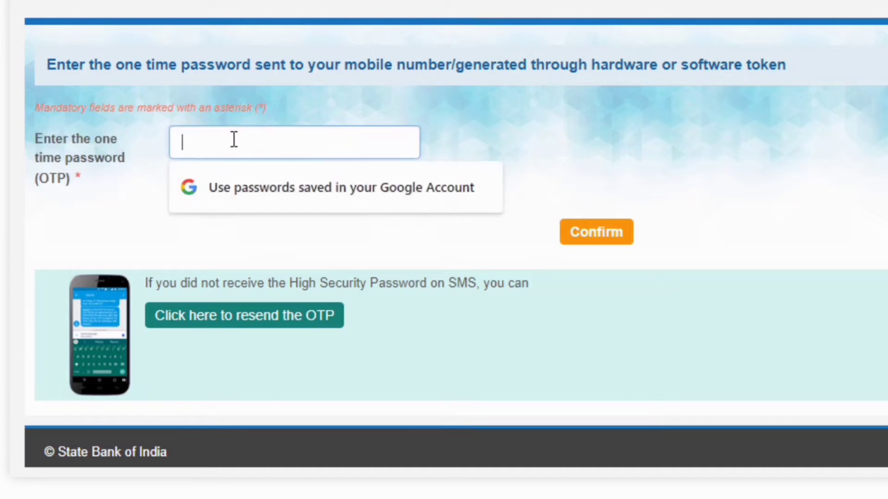
pyautogui.click(536, 178)
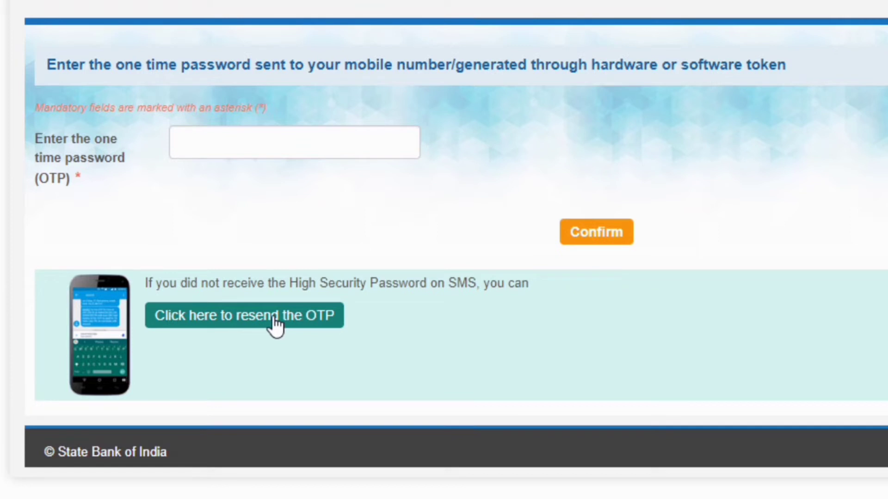
pyautogui.click(268, 140)
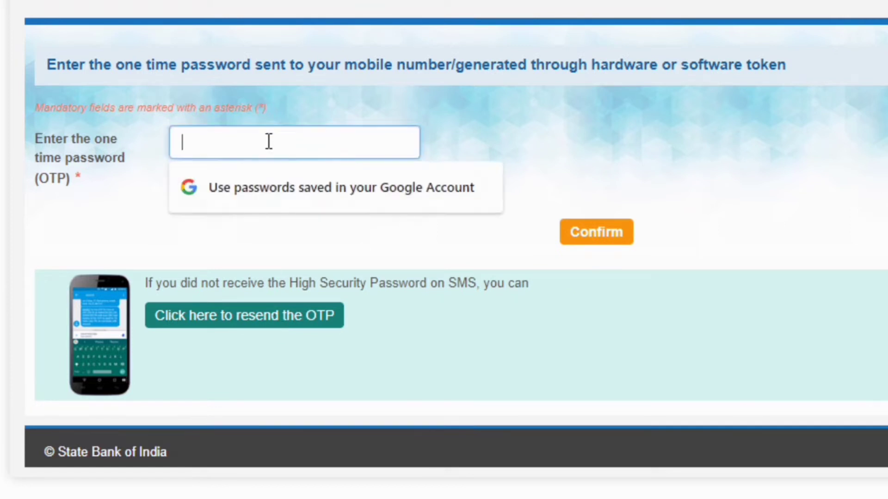
pyautogui.click(561, 126)
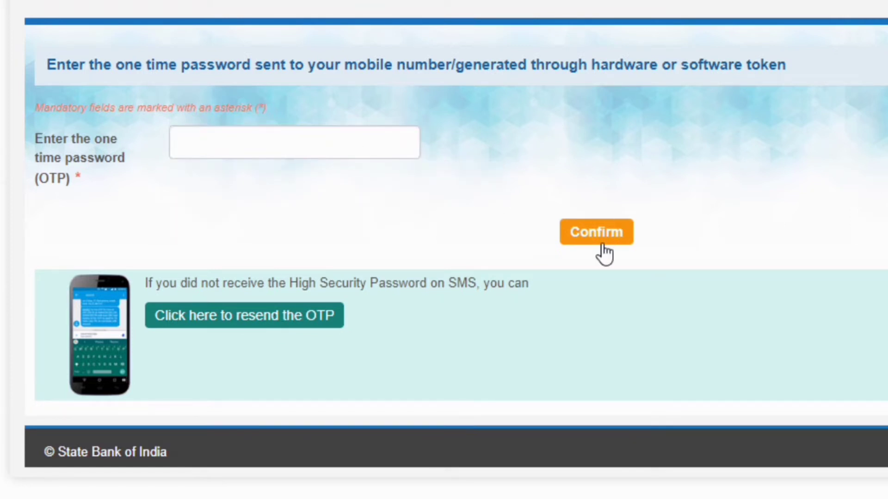
pyautogui.click(248, 141)
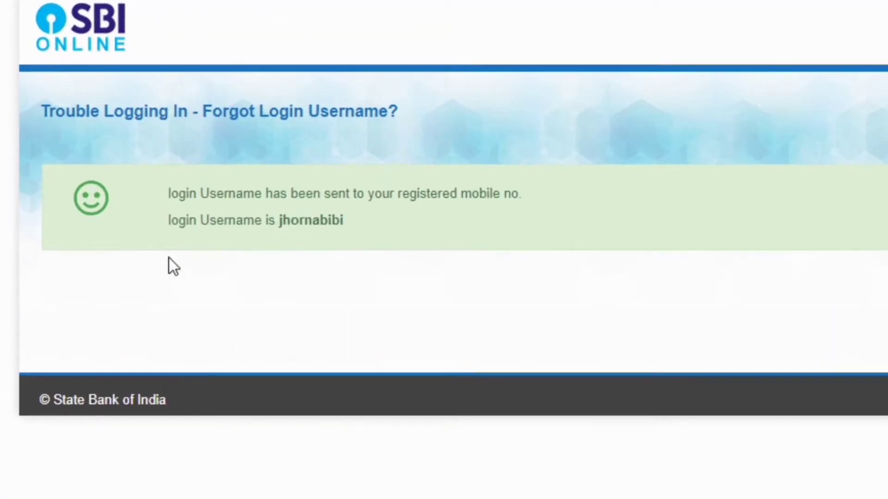
# Step: Read the confirmation message for the recovered login username and where it was sent
pyautogui.moveTo(169, 193); pyautogui.dragTo(363, 229)
pyautogui.click(362, 229)
pyautogui.moveTo(168, 194); pyautogui.dragTo(518, 193)
pyautogui.click(500, 219)
pyautogui.moveTo(395, 194); pyautogui.dragTo(528, 194)
pyautogui.click(460, 238)
pyautogui.moveTo(166, 221); pyautogui.dragTo(344, 221)
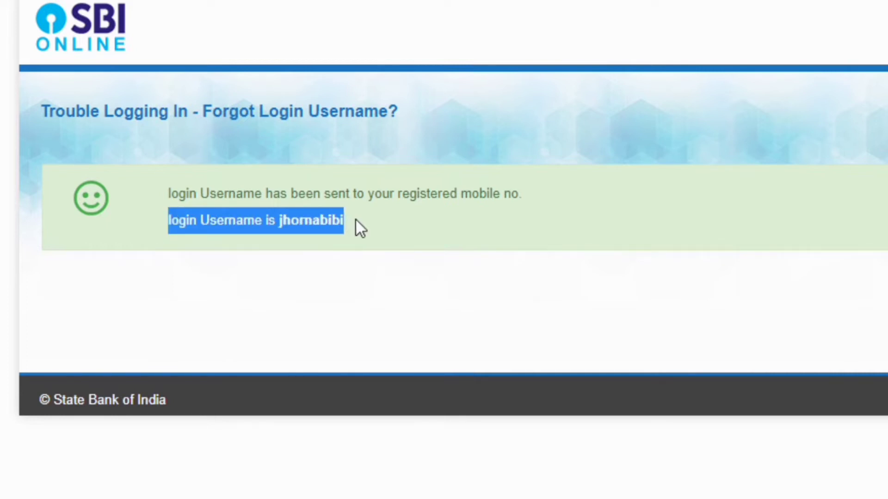
pyautogui.click(355, 218)
pyautogui.moveTo(343, 220); pyautogui.dragTo(266, 220)
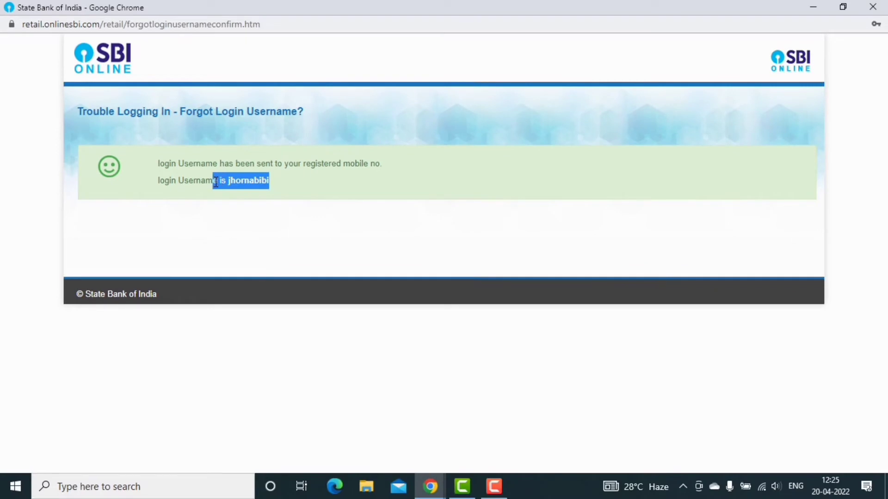
pyautogui.click(288, 181)
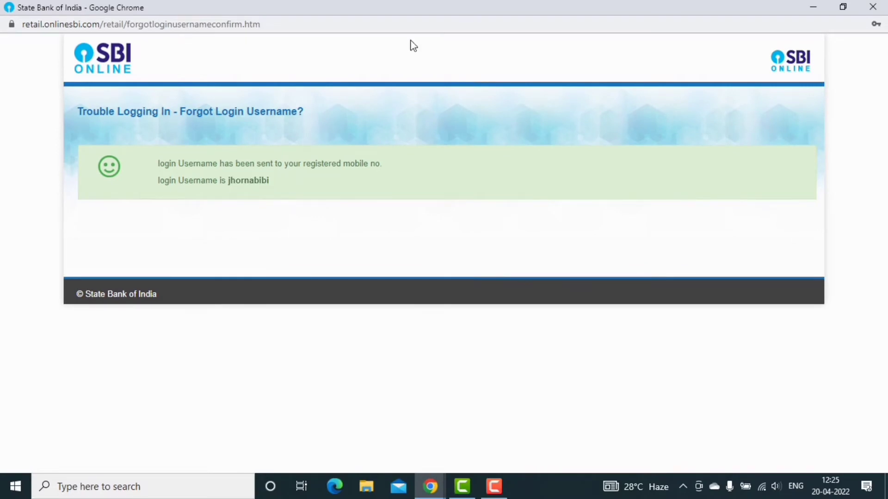
# Step: Restore and close the username recovery window, and activate the Username field on the login page
pyautogui.doubleClick(375, 7)
pyautogui.moveTo(348, 21)
pyautogui.mouseDown()
pyautogui.moveTo(424, 29)
pyautogui.moveTo(352, 27)
pyautogui.mouseUp()
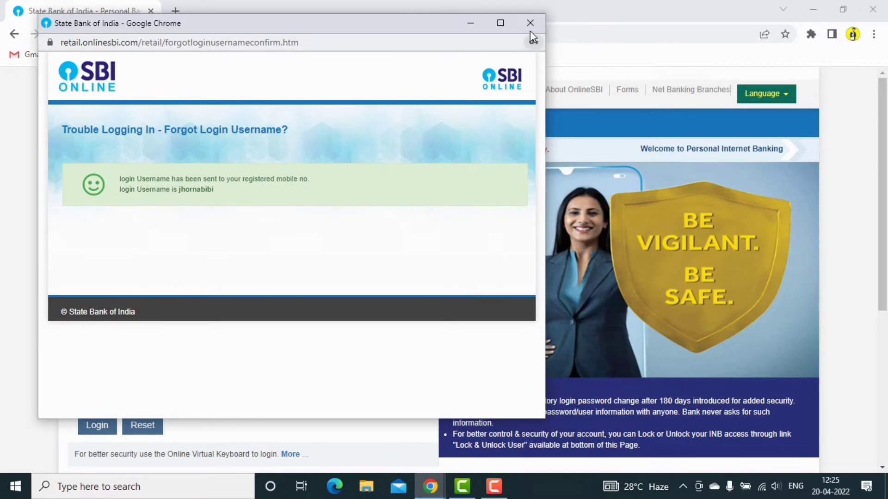
pyautogui.click(531, 23)
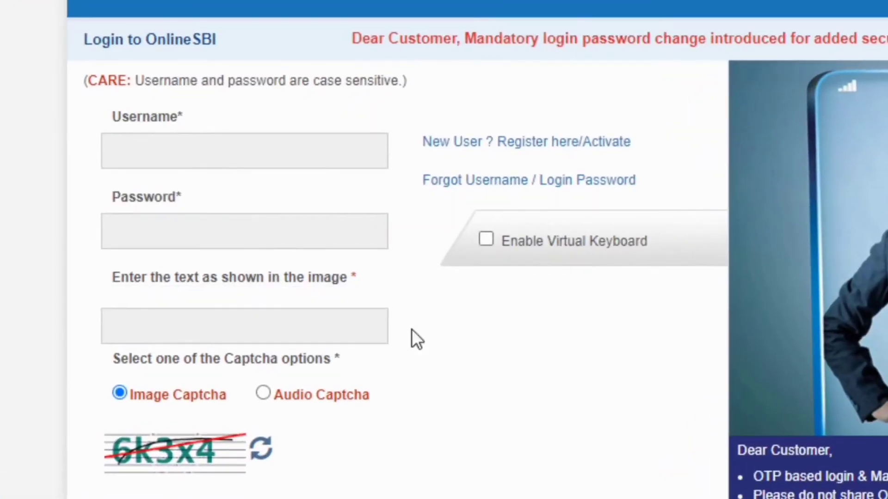
pyautogui.moveTo(112, 119); pyautogui.dragTo(183, 113)
pyautogui.click(181, 111)
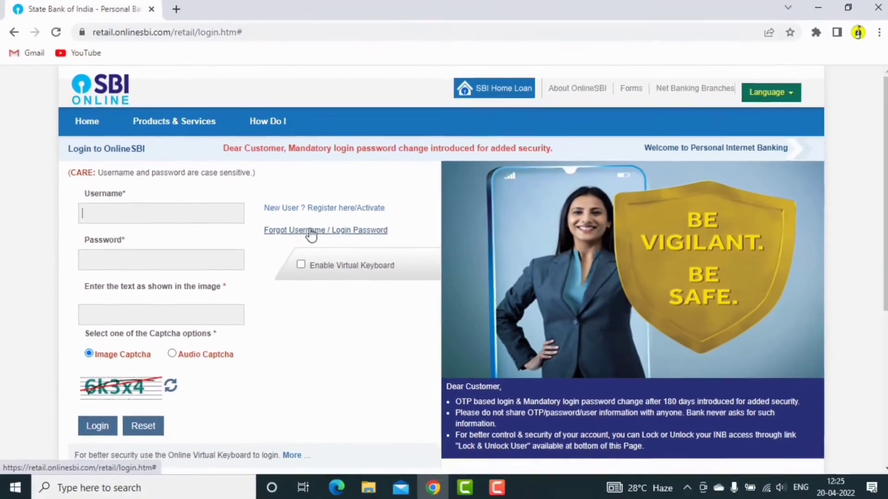
# Step: Open the Forgot Username / Login Password window, maximize it, and proceed with the Forgot My Login Password option
pyautogui.click(340, 233)
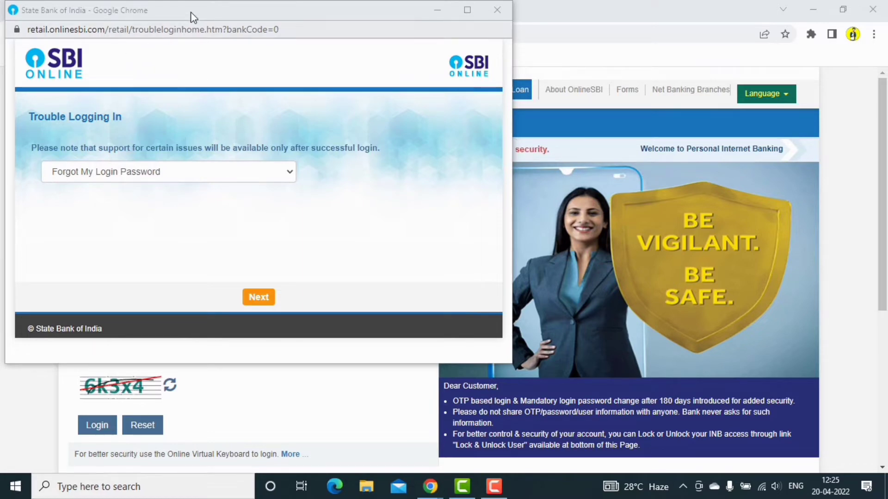
pyautogui.moveTo(186, 13)
pyautogui.mouseDown()
pyautogui.moveTo(184, 35)
pyautogui.moveTo(189, 24)
pyautogui.mouseUp()
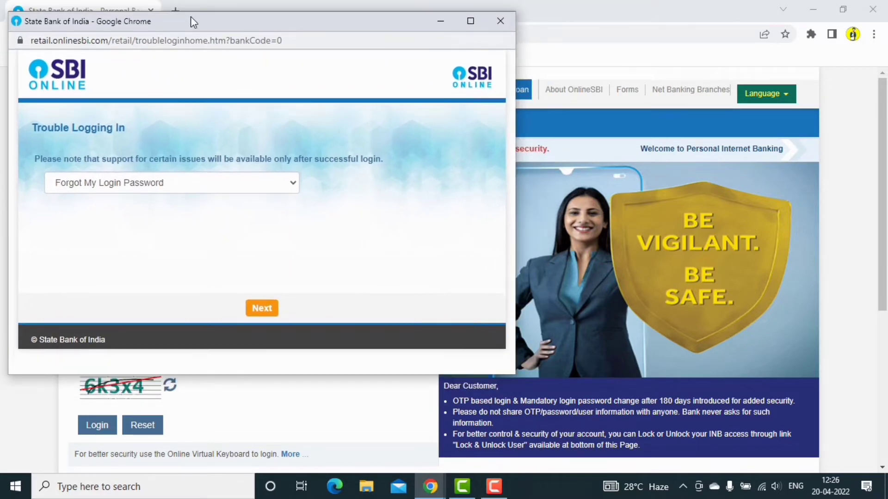
pyautogui.doubleClick(190, 20)
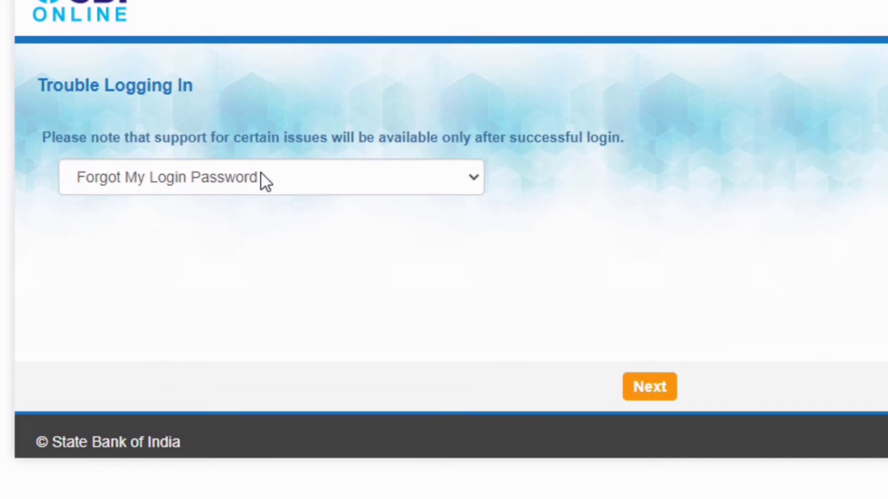
pyautogui.click(226, 181)
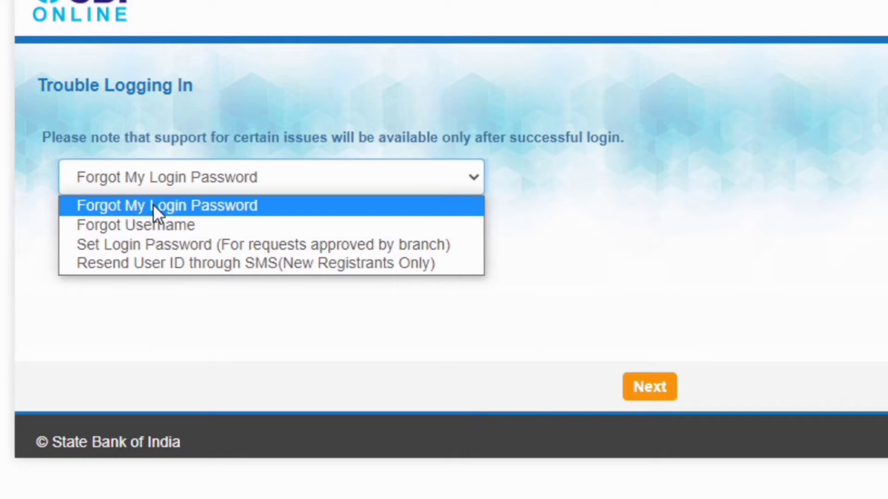
pyautogui.click(276, 206)
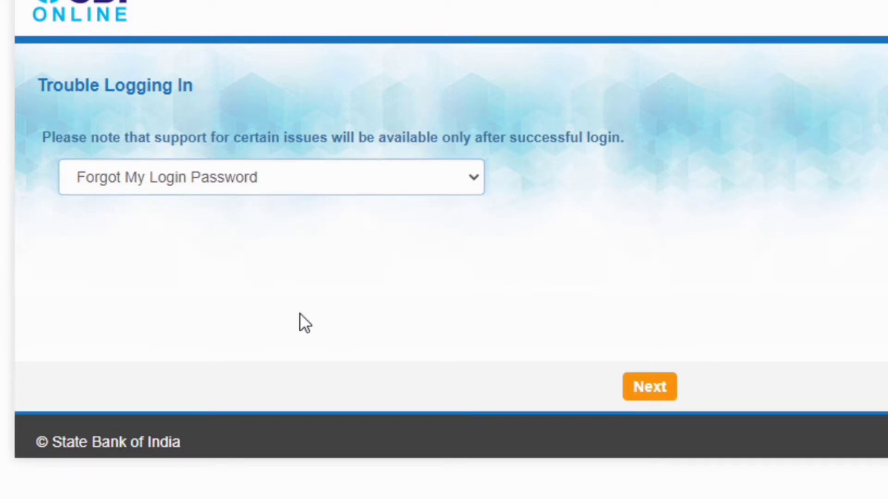
pyautogui.click(653, 394)
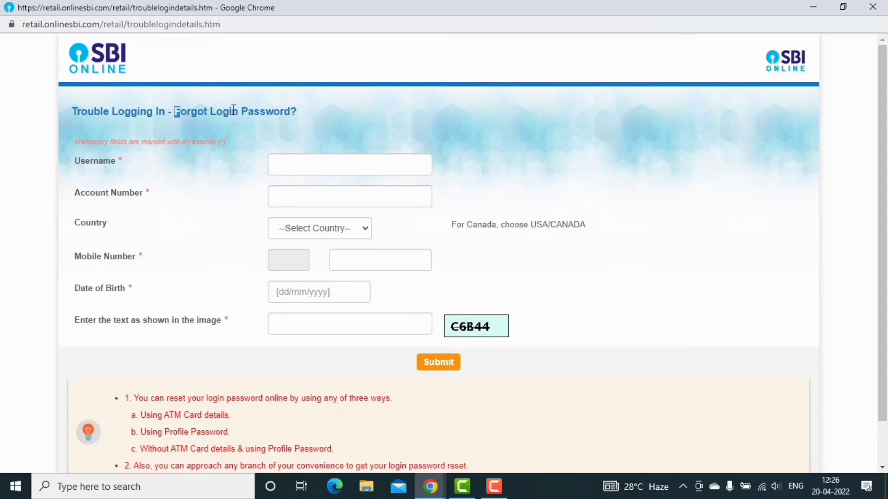
# Step: Review the heading and the Username and Account Number fields of the Forgot Login Password form
pyautogui.moveTo(234, 109); pyautogui.dragTo(291, 111)
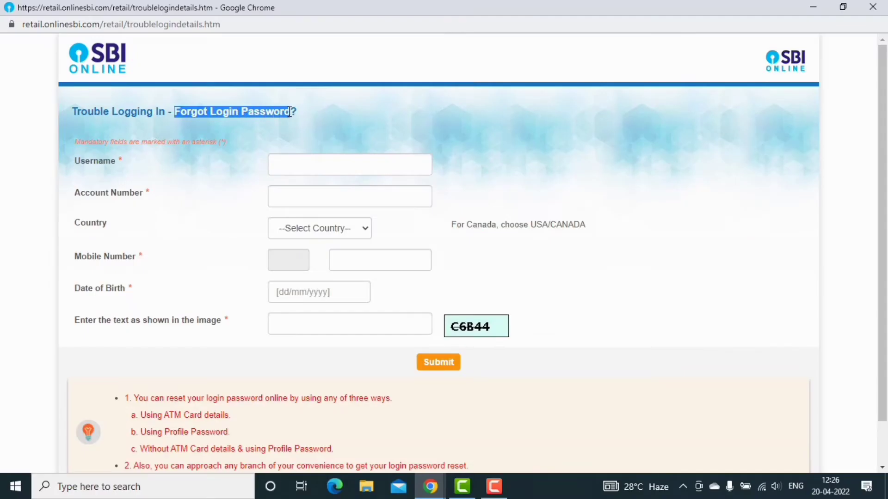
pyautogui.click(261, 129)
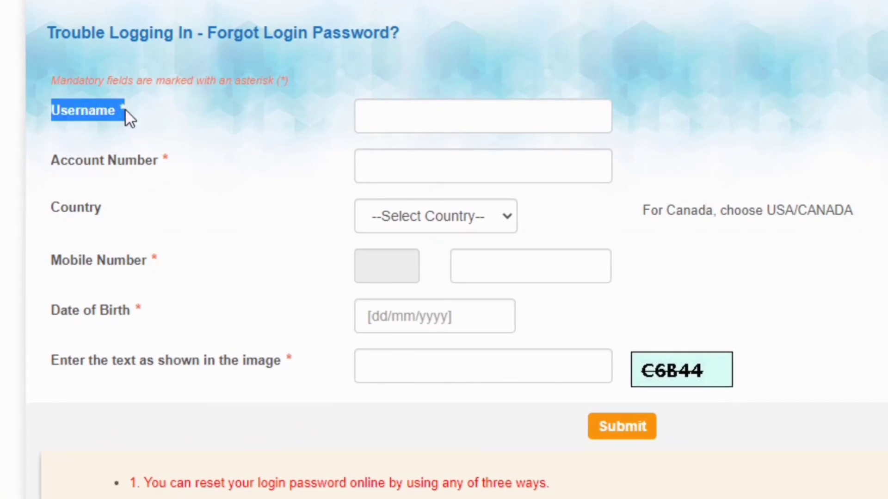
pyautogui.click(402, 115)
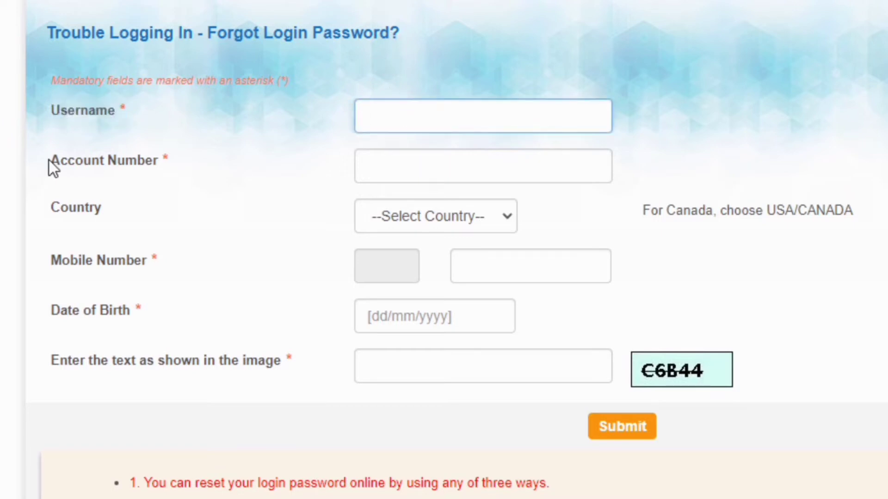
pyautogui.moveTo(49, 160); pyautogui.dragTo(167, 162)
pyautogui.click(167, 162)
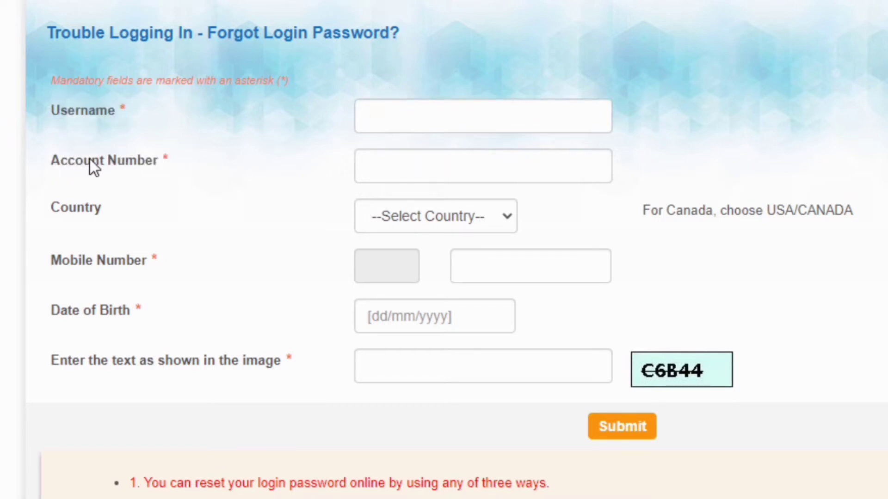
pyautogui.moveTo(50, 161); pyautogui.dragTo(120, 171)
pyautogui.click(134, 172)
pyautogui.click(407, 171)
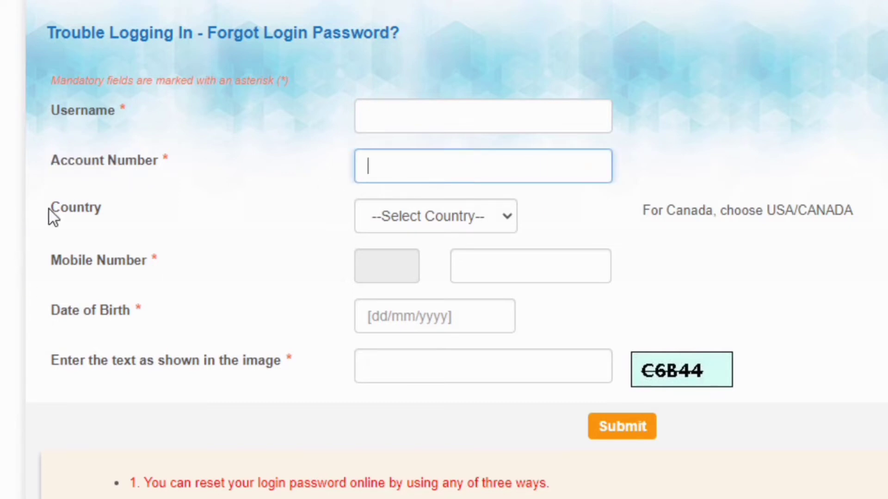
# Step: Set the country to India in the Forgot Login Password form
pyautogui.moveTo(49, 209); pyautogui.dragTo(115, 212)
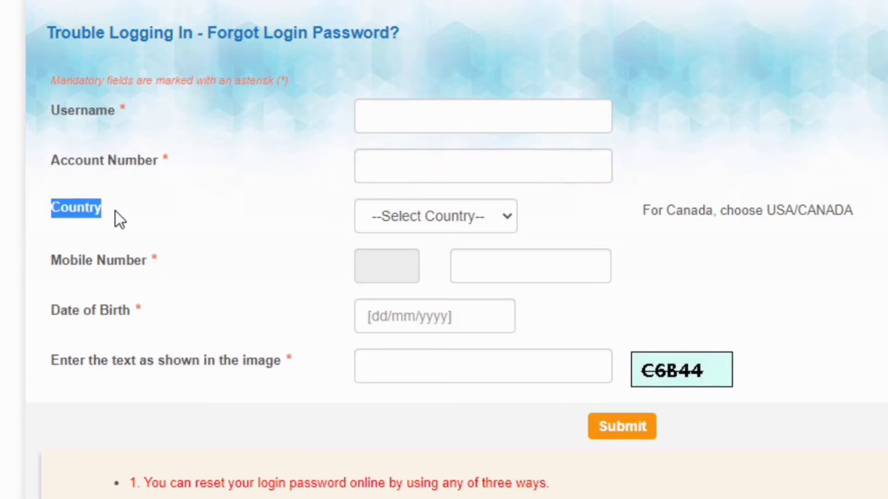
pyautogui.click(429, 223)
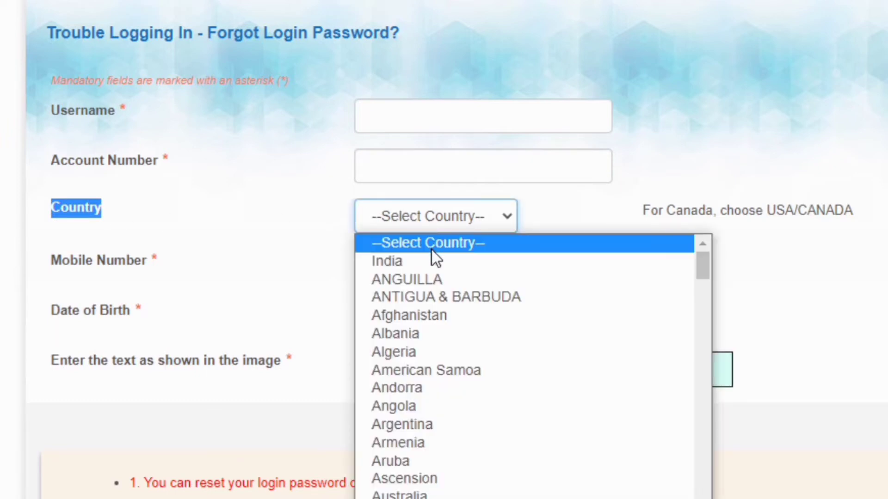
pyautogui.click(420, 262)
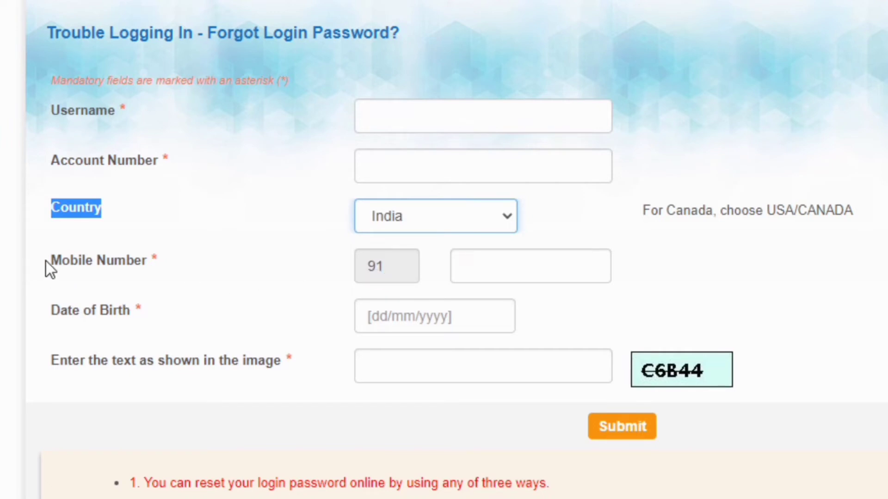
# Step: Review the Mobile Number, Date of Birth and captcha text fields of the password recovery form
pyautogui.moveTo(45, 262); pyautogui.dragTo(154, 271)
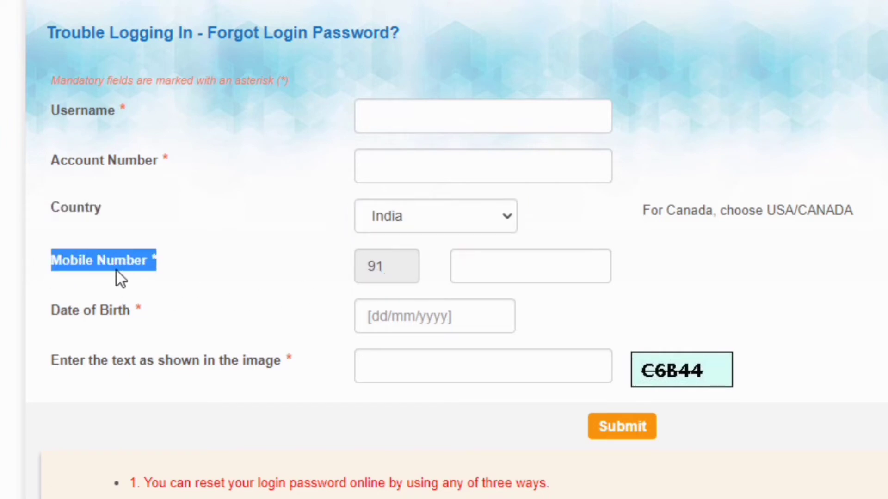
pyautogui.click(510, 273)
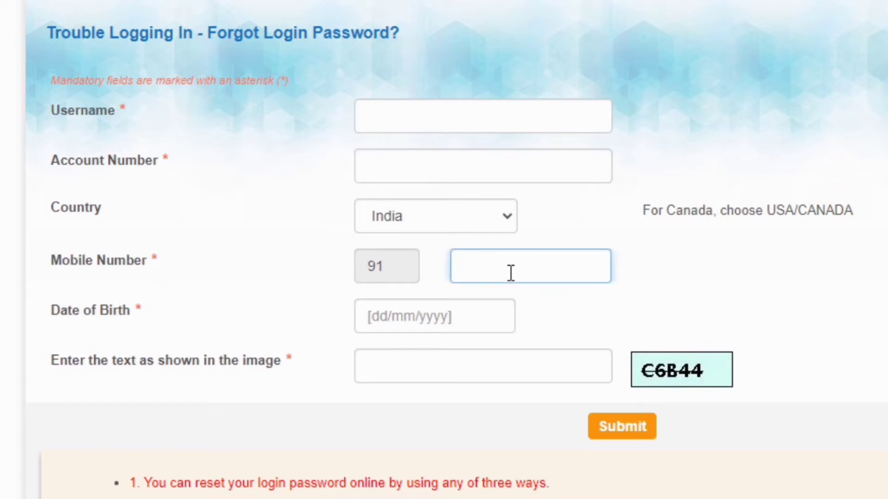
pyautogui.scroll(-1, 513, 278)
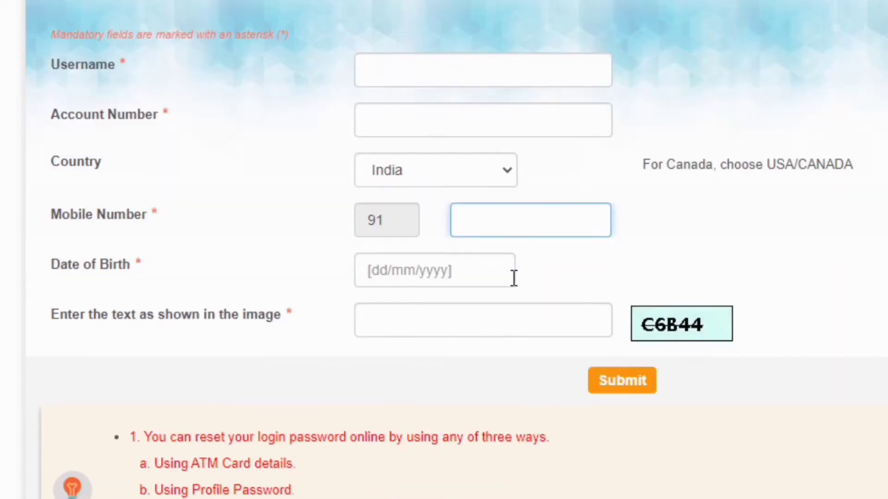
pyautogui.scroll(-1, 513, 278)
pyautogui.moveTo(53, 241); pyautogui.dragTo(128, 235)
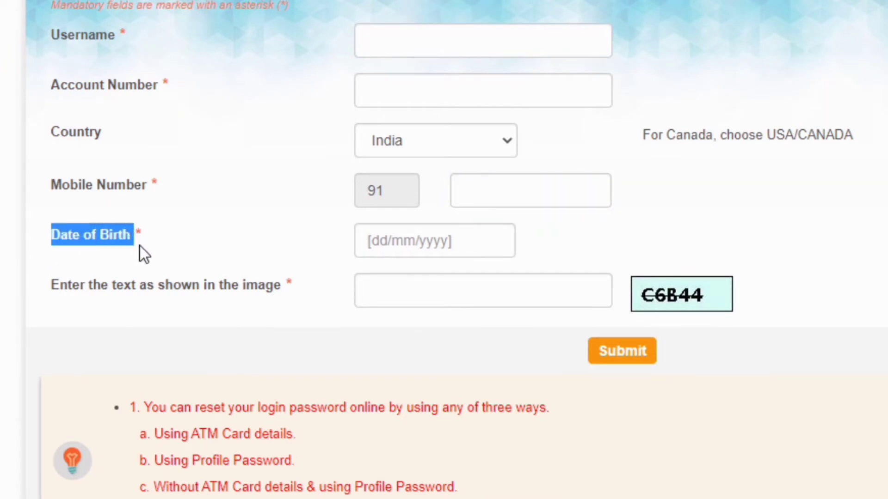
pyautogui.click(382, 240)
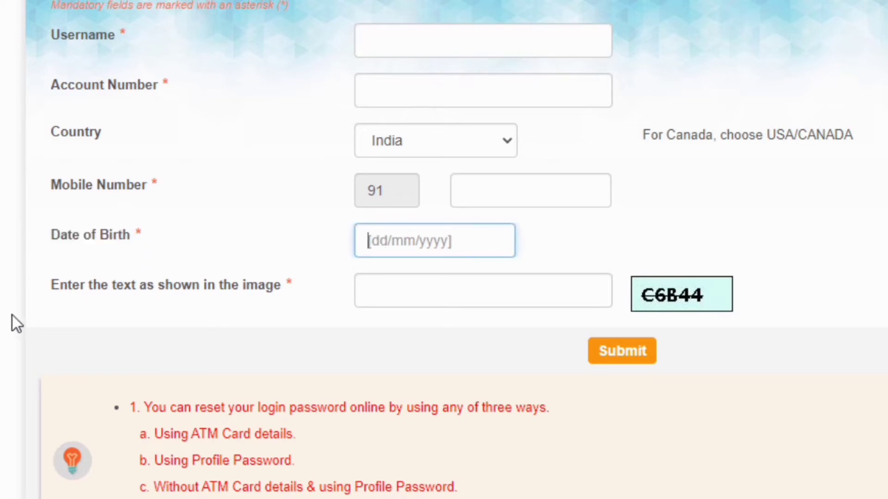
pyautogui.moveTo(53, 286); pyautogui.dragTo(273, 285)
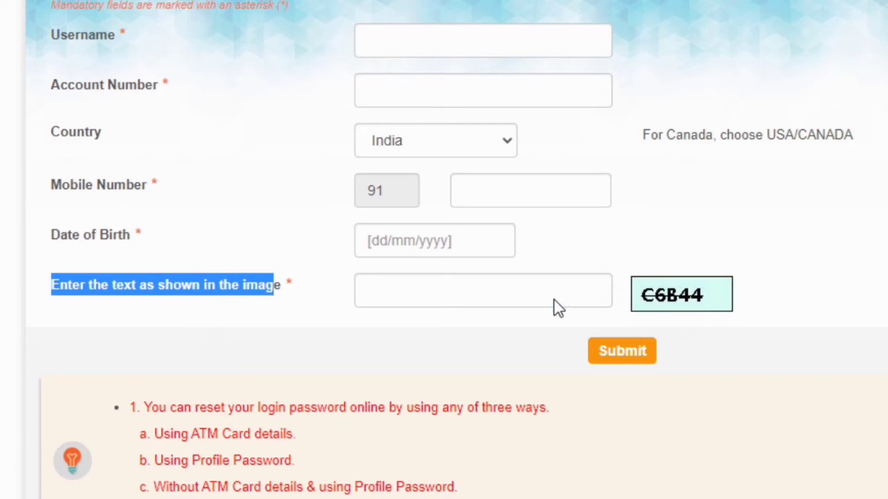
pyautogui.click(422, 290)
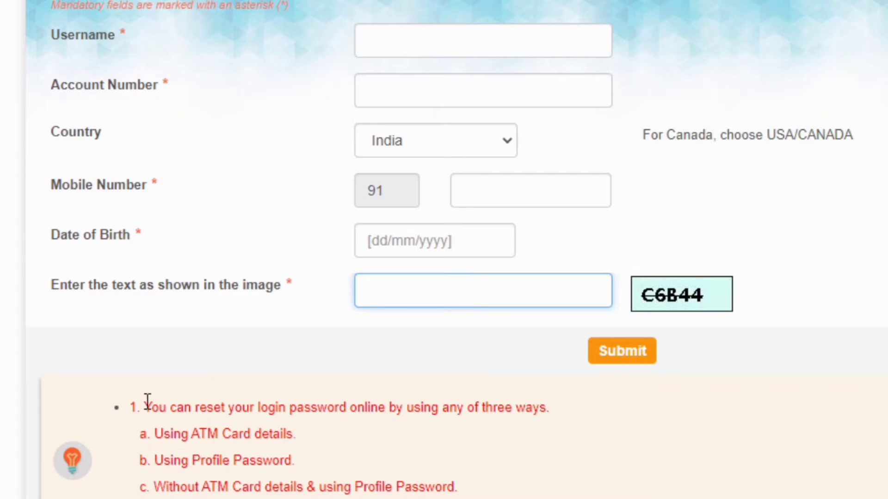
# Step: Read the notes below the form on the ways to reset the login password online
pyautogui.moveTo(141, 405); pyautogui.dragTo(370, 391)
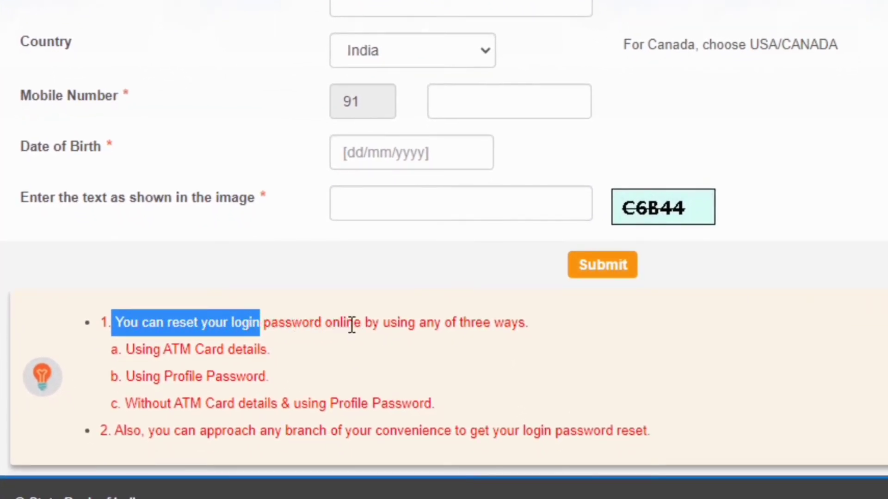
pyautogui.click(257, 316)
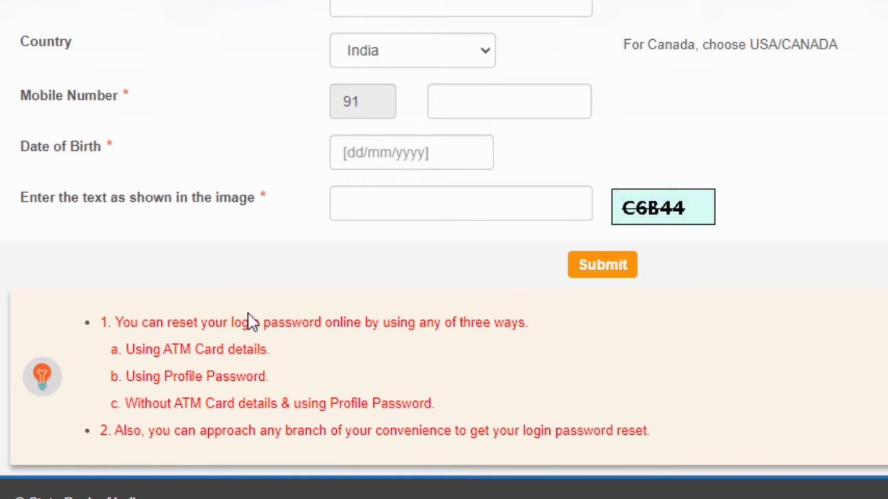
pyautogui.moveTo(249, 315); pyautogui.dragTo(522, 324)
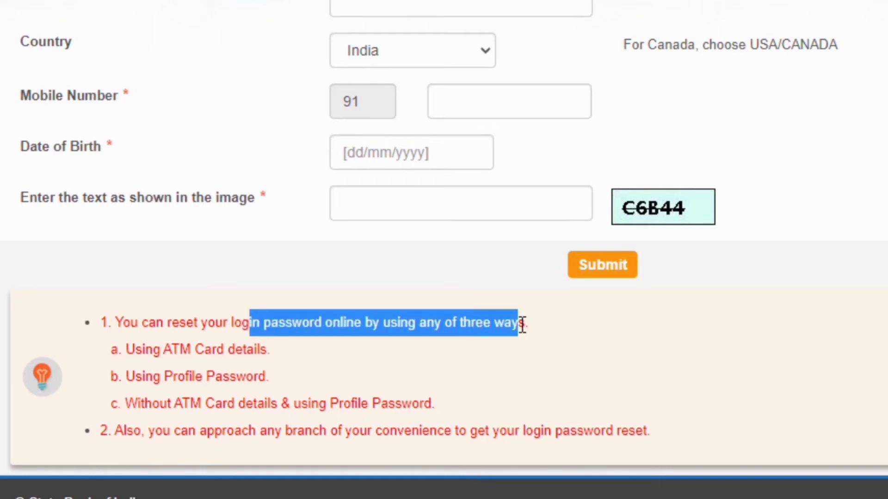
pyautogui.click(478, 362)
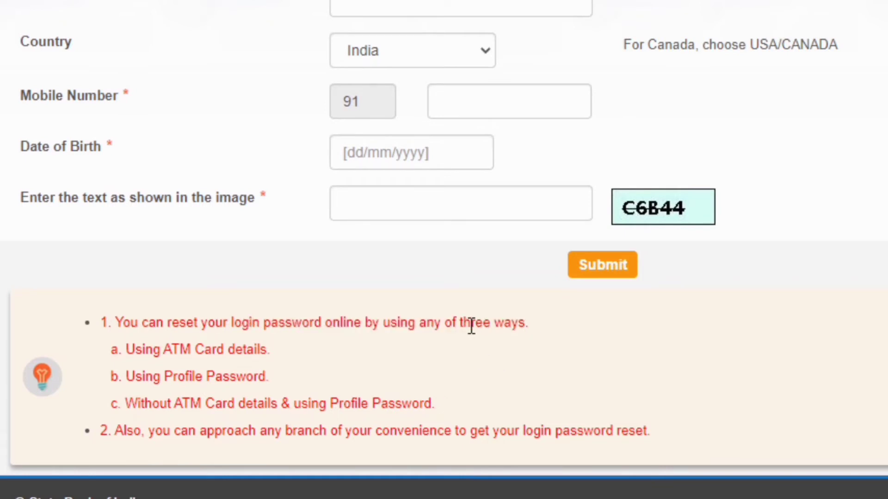
pyautogui.moveTo(459, 320); pyautogui.dragTo(527, 323)
pyautogui.click(343, 342)
pyautogui.moveTo(141, 324); pyautogui.dragTo(323, 323)
pyautogui.moveTo(325, 323); pyautogui.dragTo(365, 323)
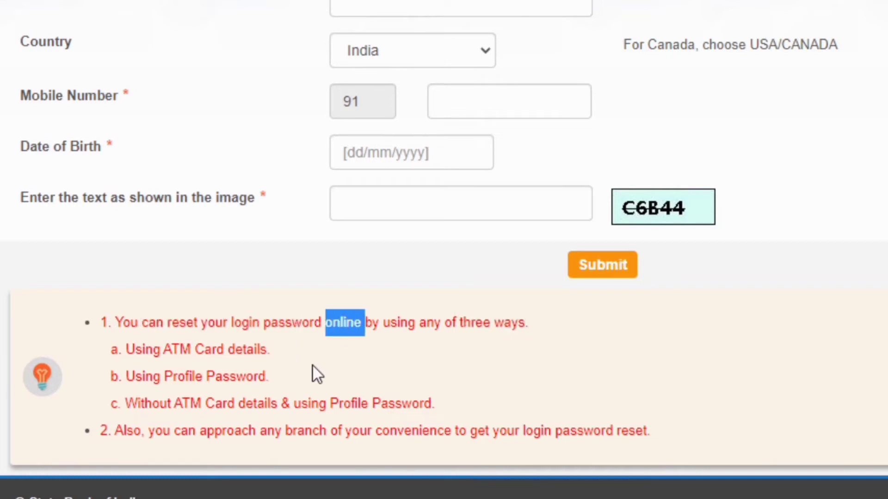
pyautogui.click(86, 359)
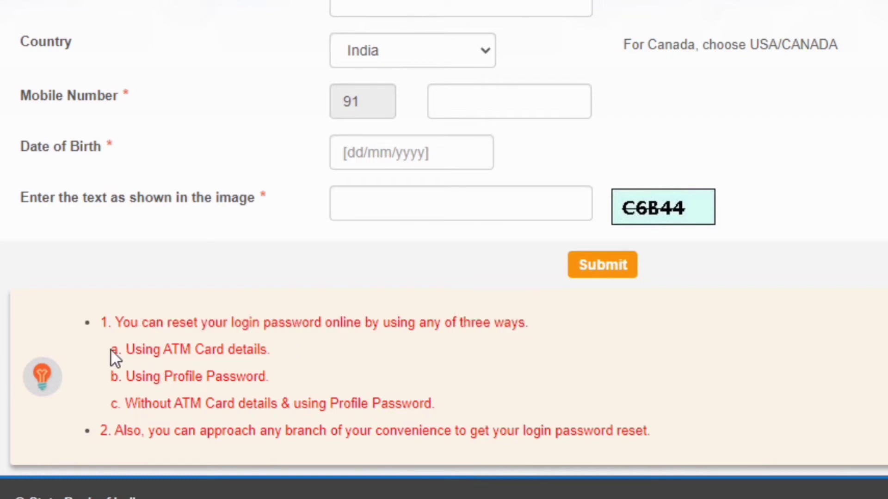
pyautogui.moveTo(111, 351); pyautogui.dragTo(272, 350)
pyautogui.click(165, 367)
pyautogui.moveTo(131, 379); pyautogui.dragTo(261, 379)
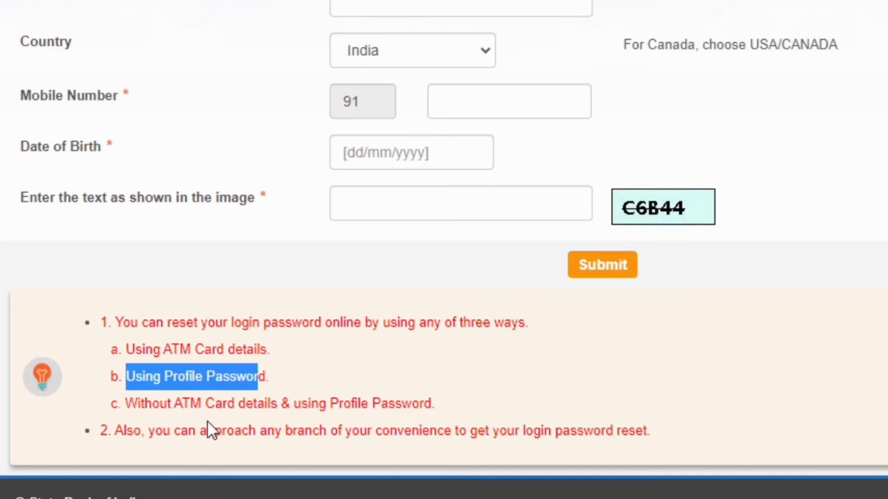
pyautogui.moveTo(128, 405); pyautogui.dragTo(434, 404)
pyautogui.click(433, 404)
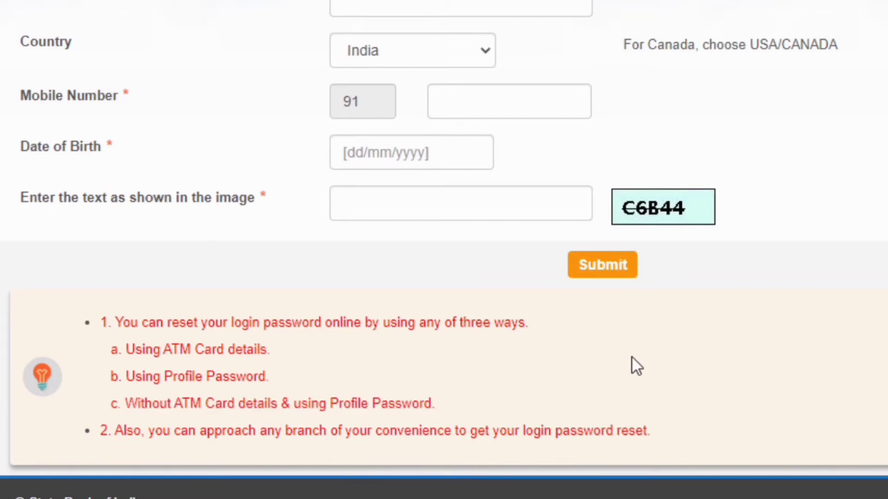
pyautogui.moveTo(93, 335); pyautogui.dragTo(412, 409)
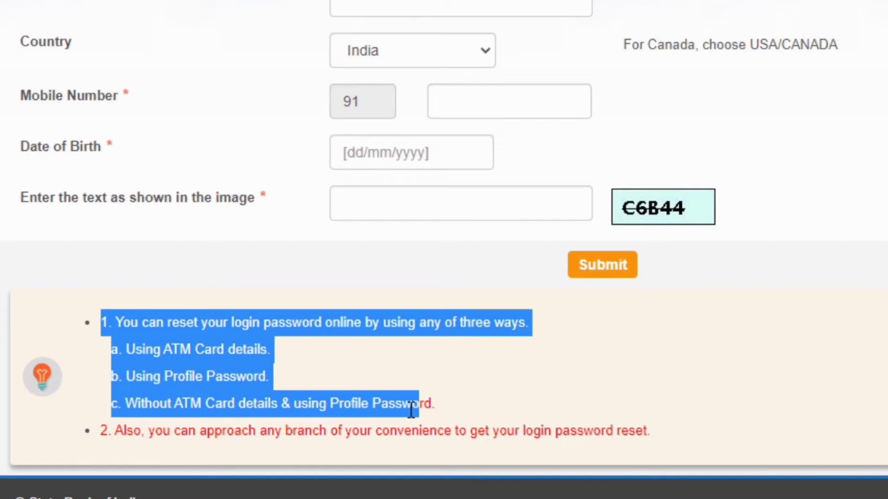
# Step: Return to the password recovery form and activate its Username field for entry
pyautogui.click(406, 267)
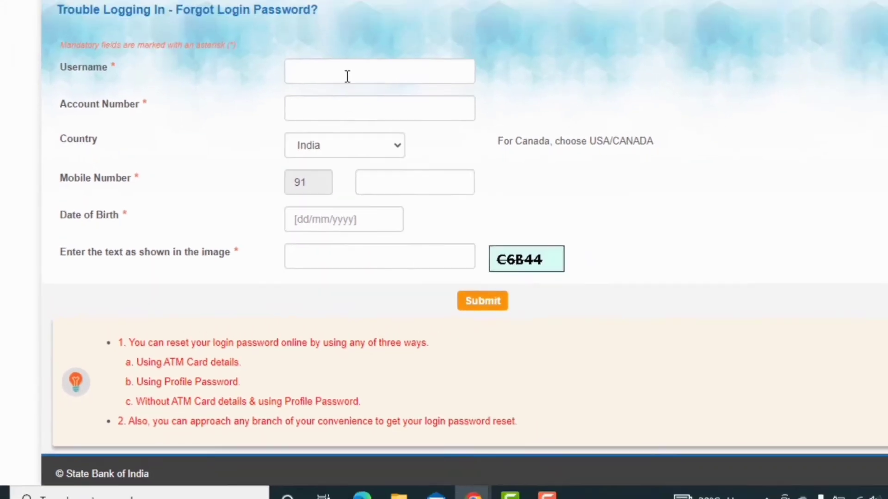
pyautogui.click(348, 76)
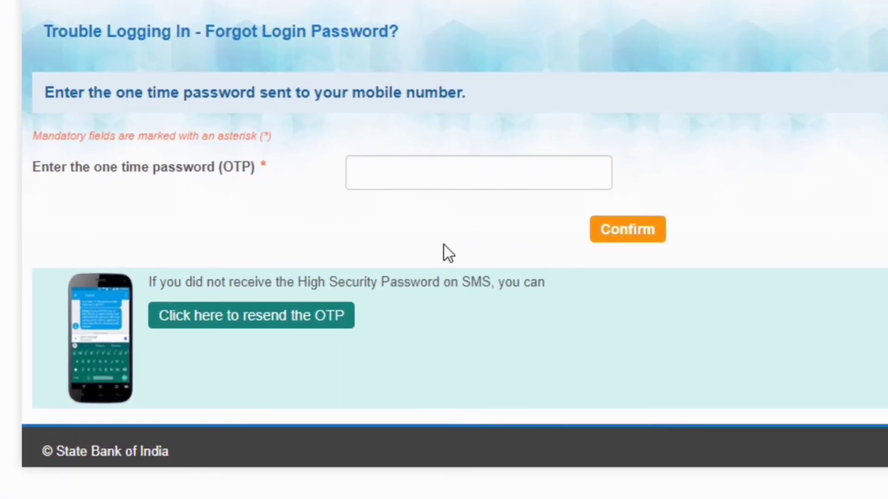
# Step: Enter the one-time password sent to the registered mobile number on the Forgot Login Password page and confirm it
pyautogui.moveTo(44, 92); pyautogui.dragTo(462, 94)
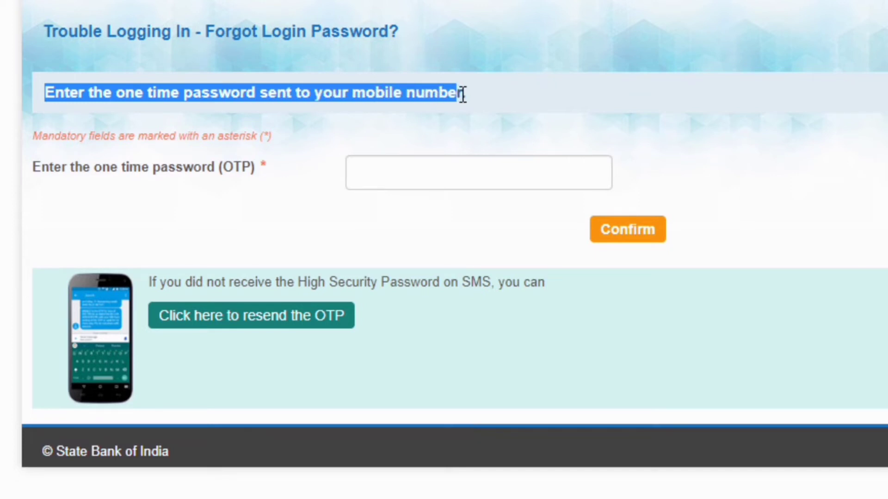
pyautogui.click(348, 134)
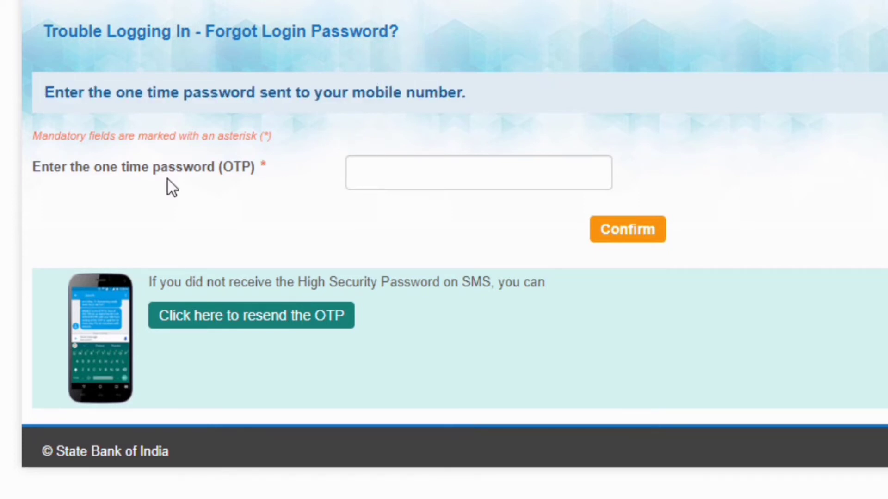
pyautogui.moveTo(41, 162); pyautogui.dragTo(213, 171)
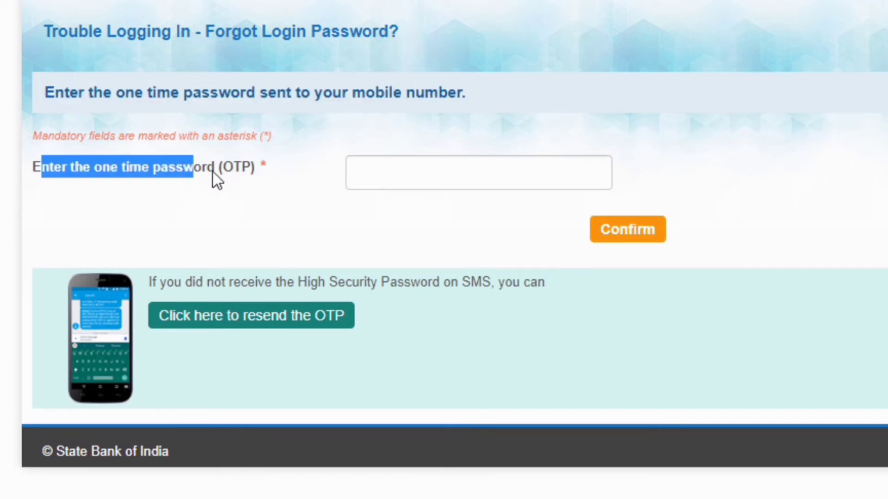
pyautogui.click(425, 170)
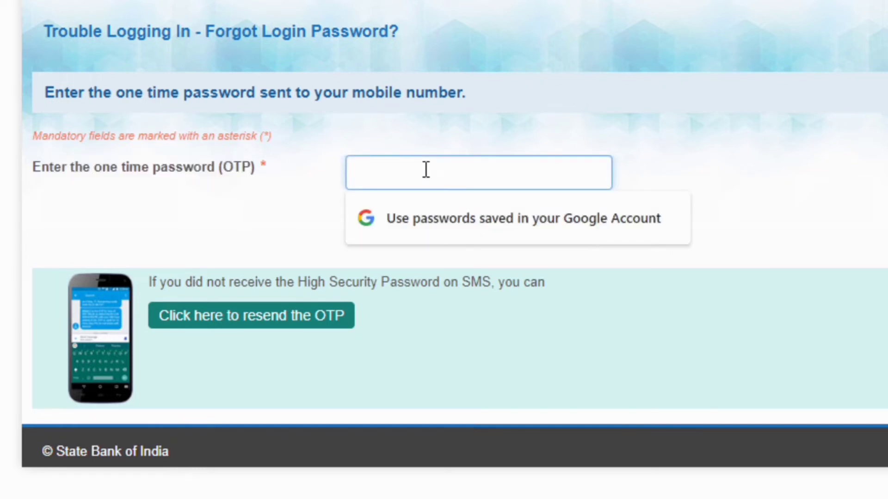
pyautogui.click(698, 176)
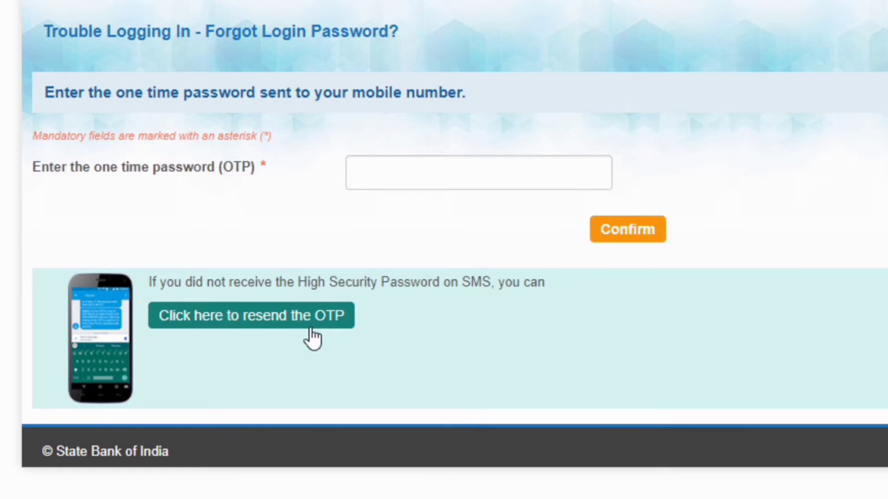
pyautogui.click(474, 166)
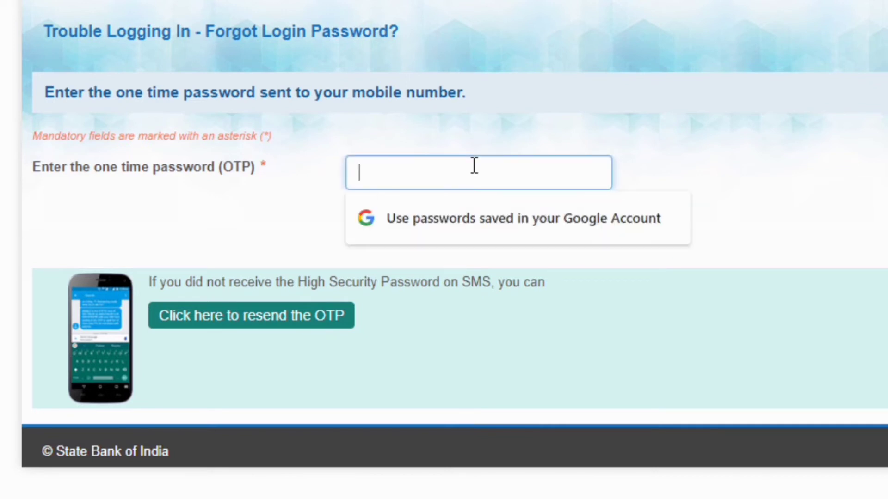
pyautogui.click(668, 159)
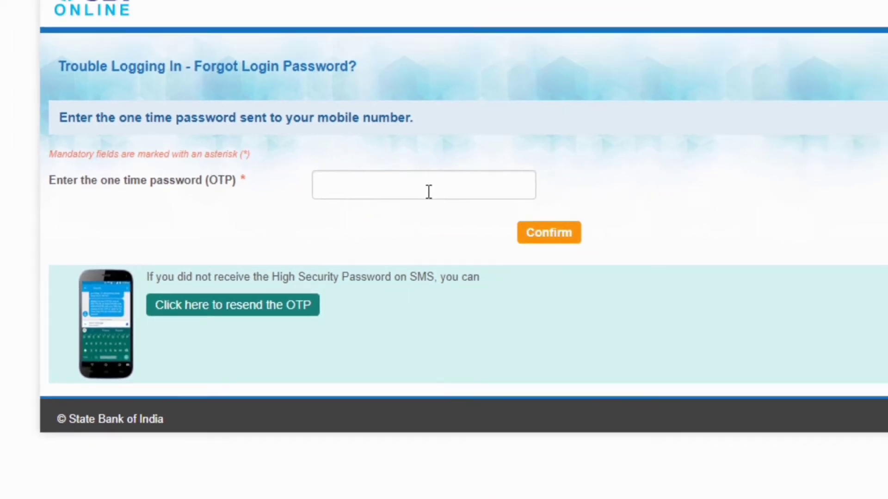
pyautogui.click(481, 175)
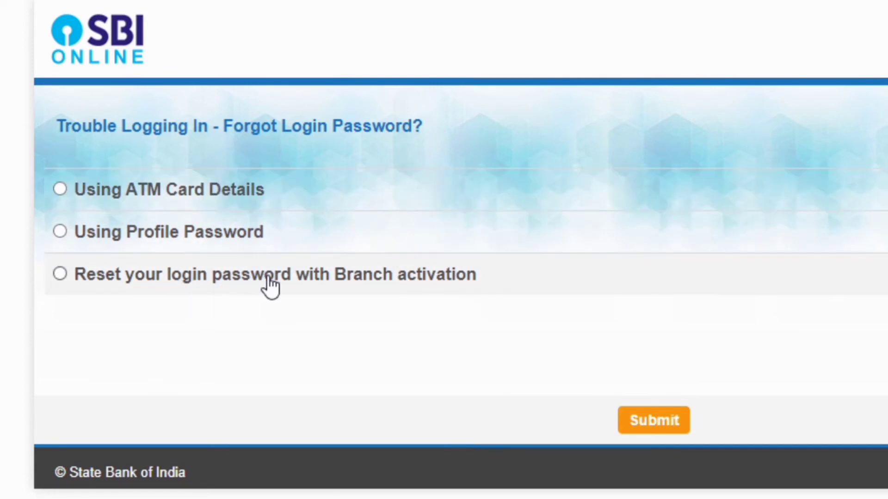
# Step: Select Using Profile Password as the reset method, and enter and submit the profile password
pyautogui.click(59, 231)
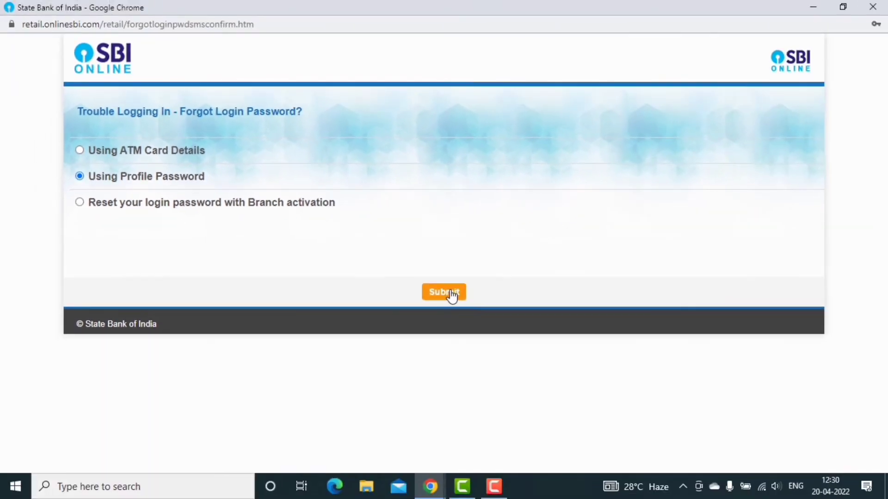
pyautogui.click(451, 293)
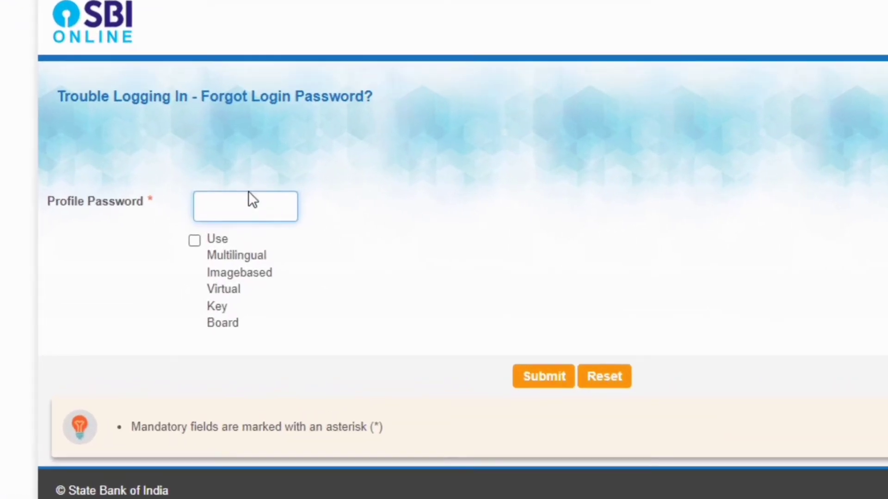
pyautogui.click(217, 189)
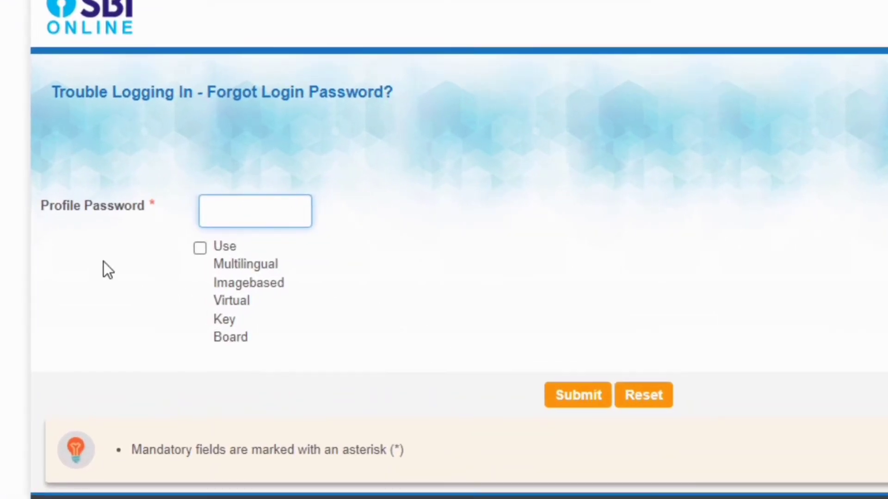
pyautogui.click(62, 205)
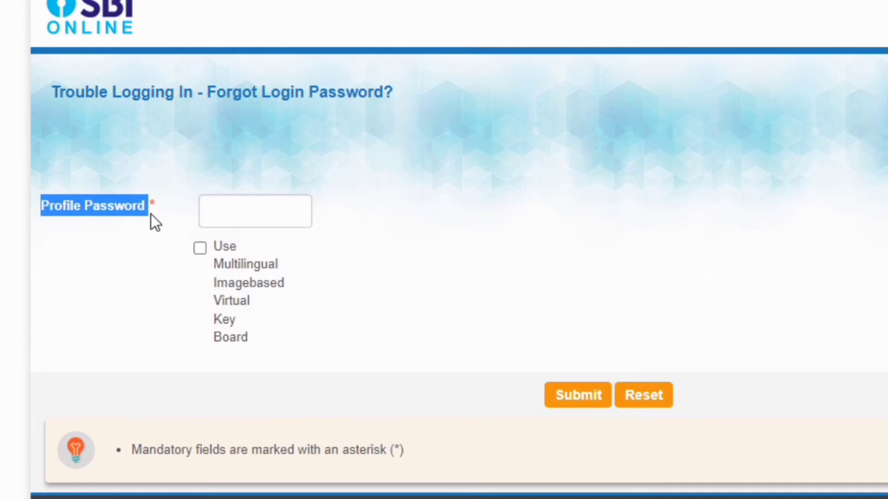
pyautogui.click(264, 209)
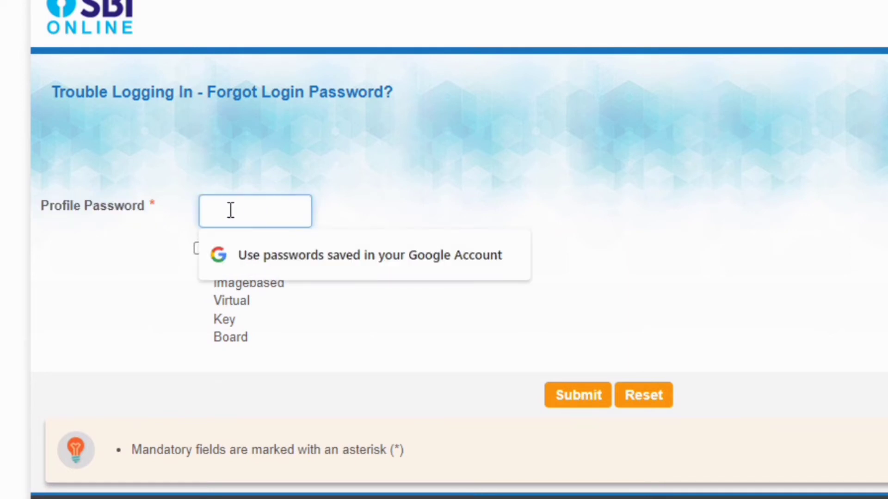
pyautogui.click(445, 202)
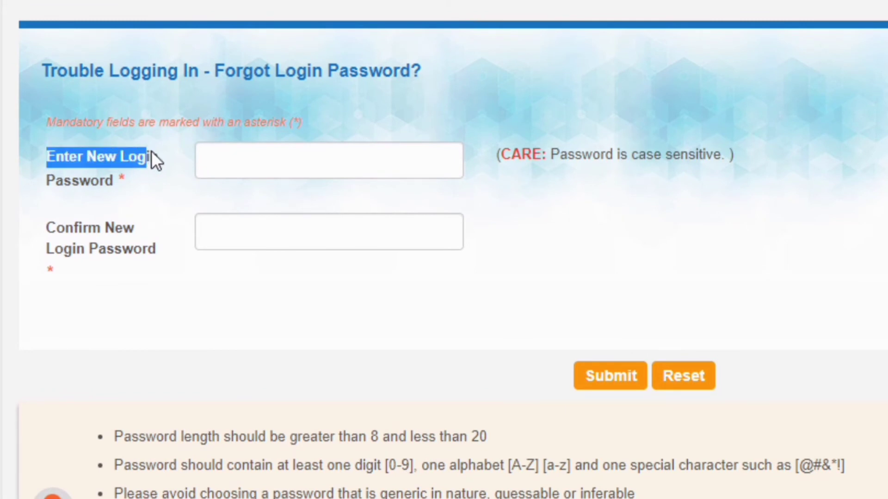
# Step: Enter a new case-sensitive login password, repeat it in Confirm New Login Password and submit the reset
pyautogui.moveTo(155, 157); pyautogui.dragTo(145, 177)
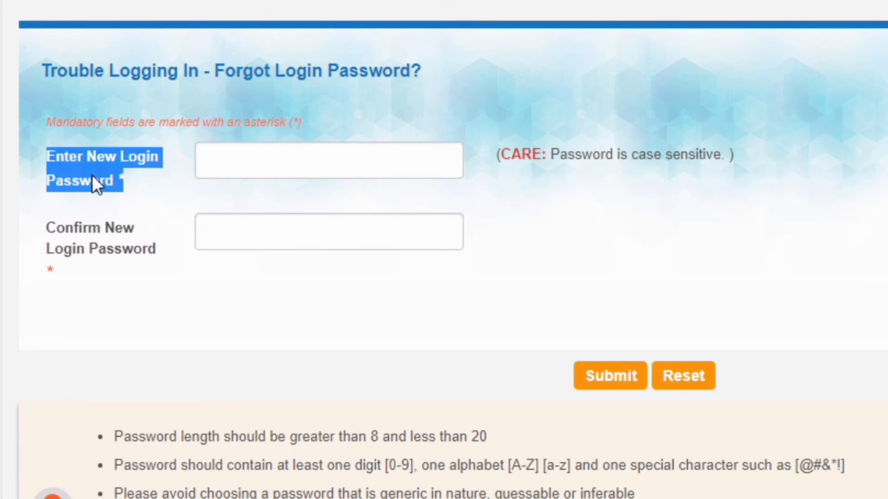
pyautogui.click(266, 157)
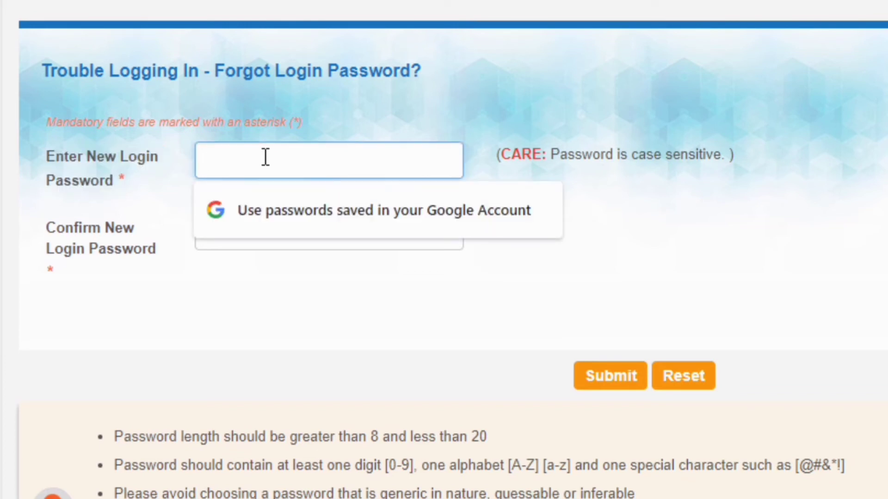
pyautogui.moveTo(548, 154); pyautogui.dragTo(724, 153)
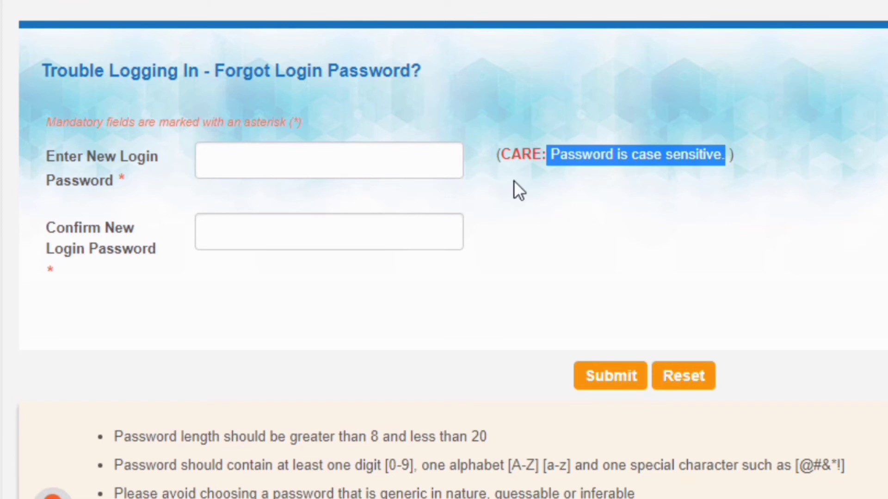
pyautogui.click(212, 293)
pyautogui.moveTo(45, 224); pyautogui.dragTo(129, 241)
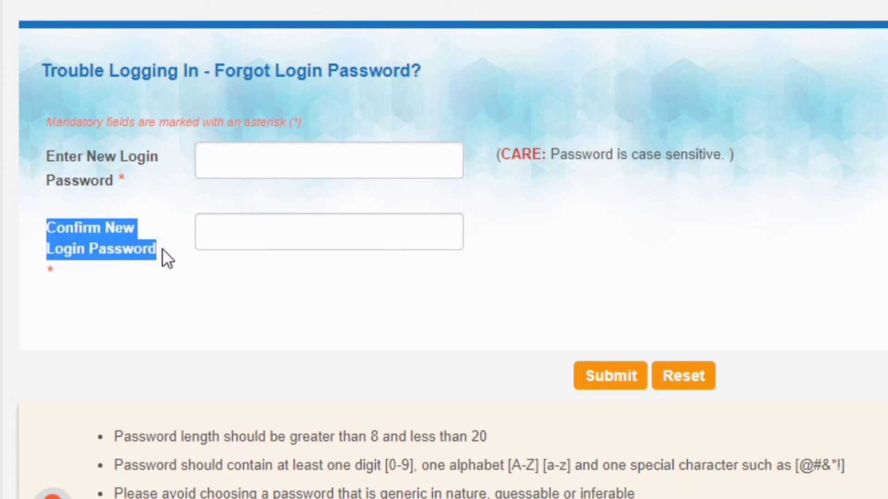
pyautogui.click(258, 166)
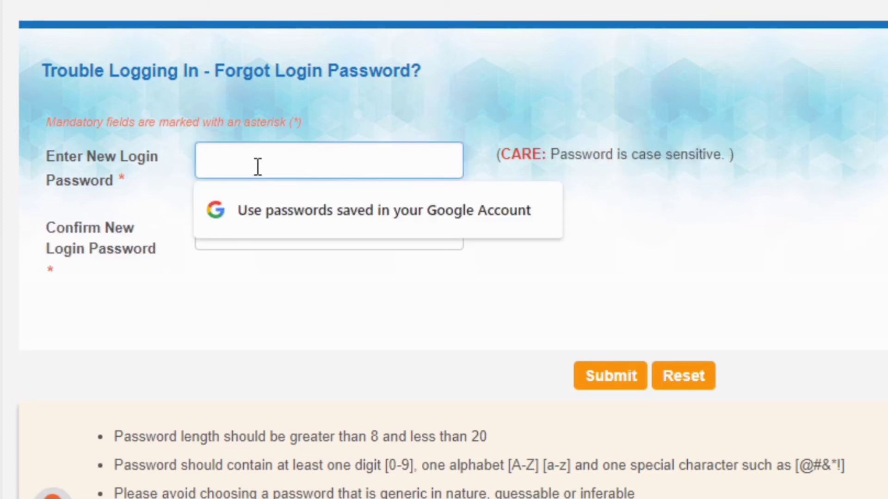
pyautogui.click(258, 237)
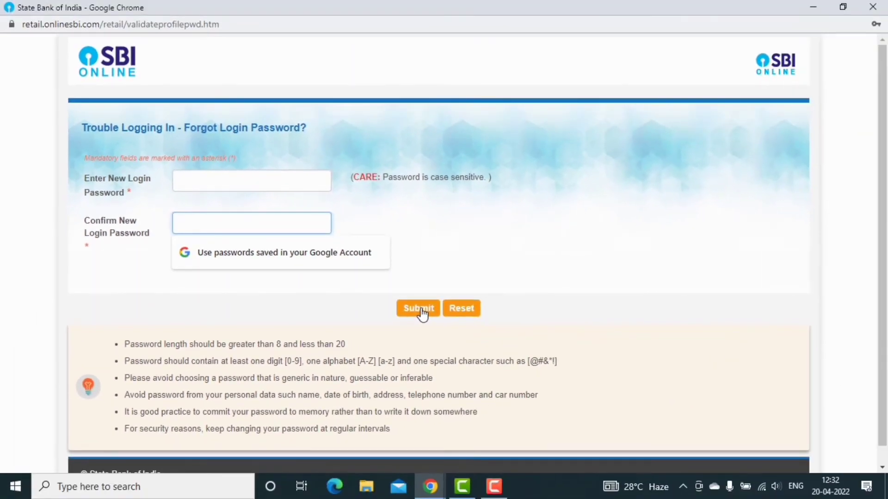
pyautogui.click(613, 382)
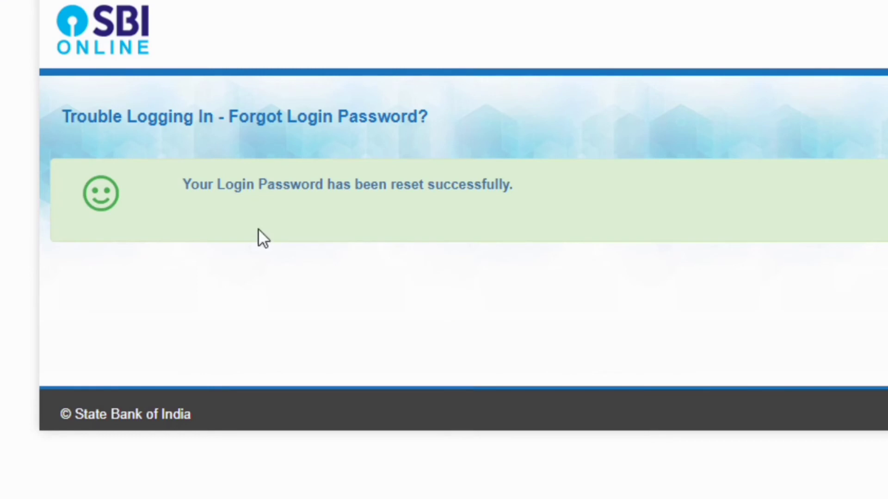
pyautogui.moveTo(183, 185); pyautogui.dragTo(512, 185)
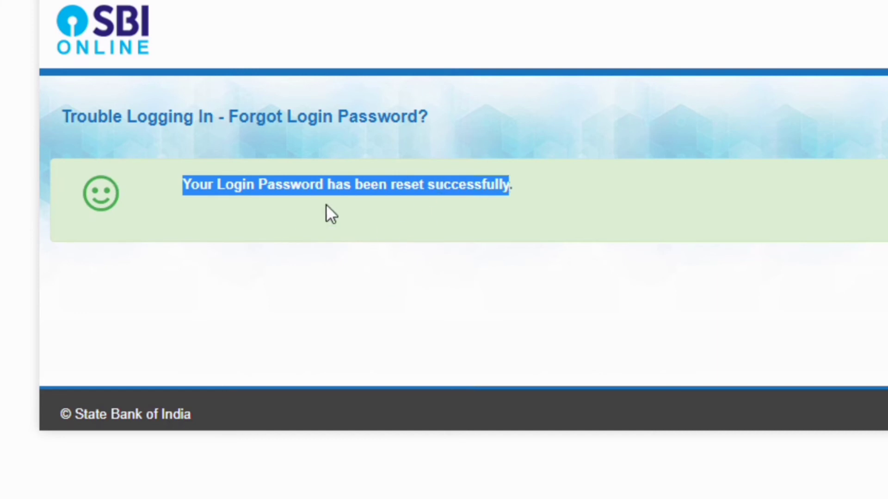
pyautogui.click(418, 208)
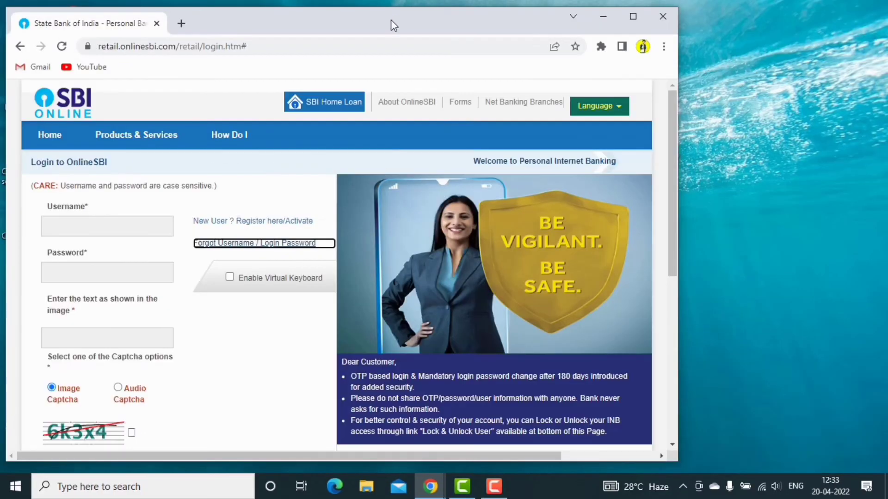
# Step: Maximize the OnlineSBI login window and log in with the username, the new login password and the image captcha text
pyautogui.doubleClick(390, 19)
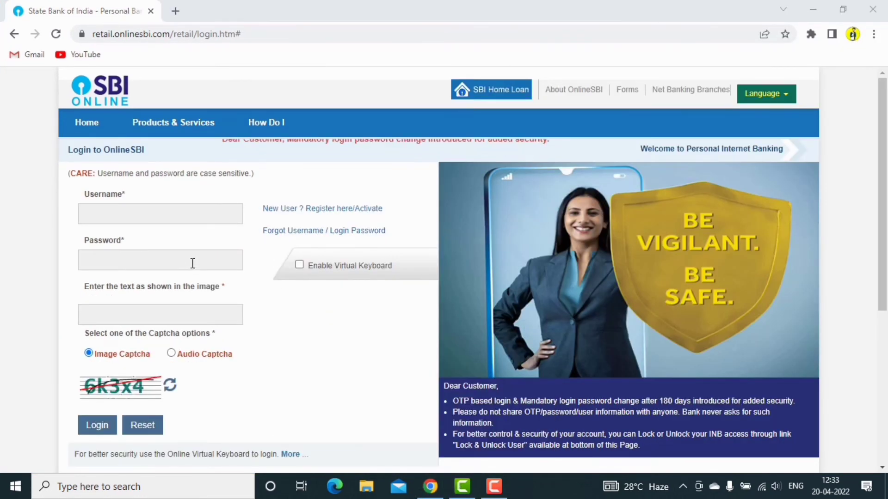
pyautogui.scroll(-3, 192, 264)
pyautogui.scroll(3, 193, 264)
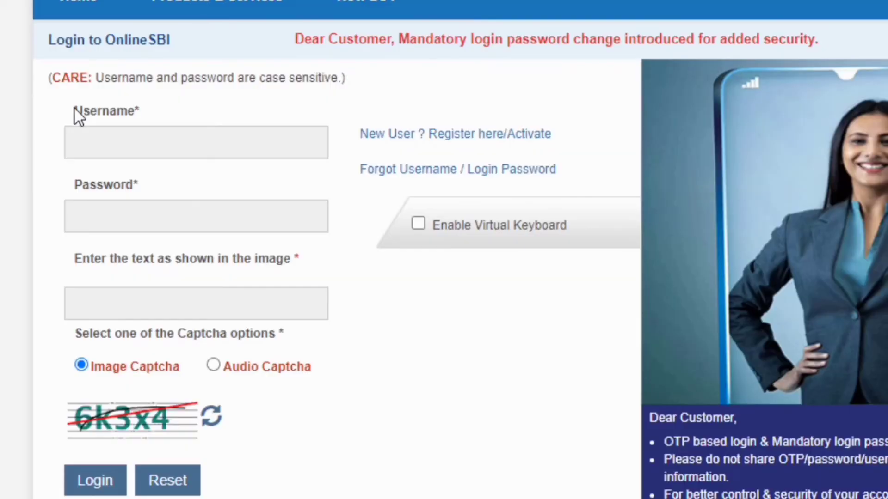
pyautogui.moveTo(84, 194); pyautogui.dragTo(120, 197)
pyautogui.moveTo(132, 116); pyautogui.dragTo(139, 115)
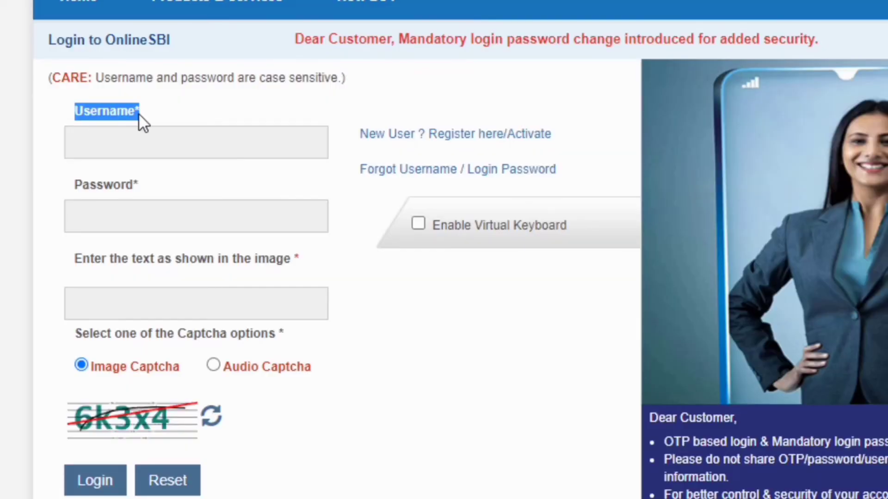
pyautogui.click(147, 138)
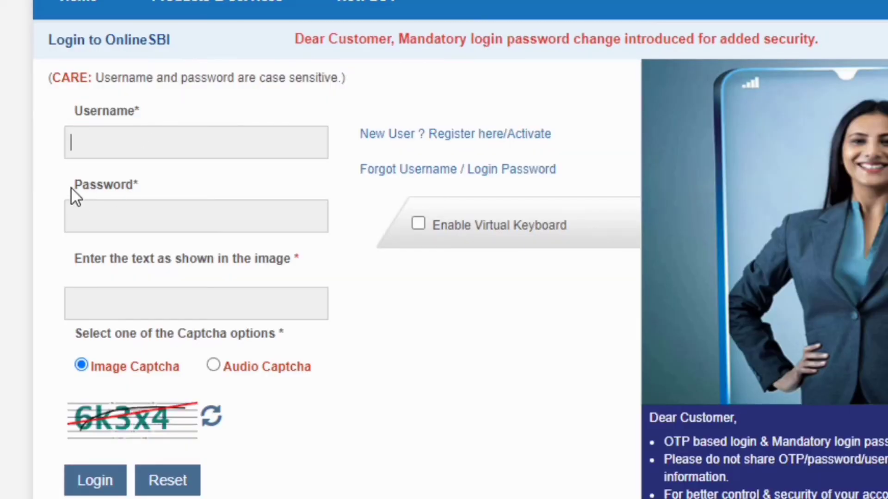
pyautogui.moveTo(72, 187); pyautogui.dragTo(105, 186)
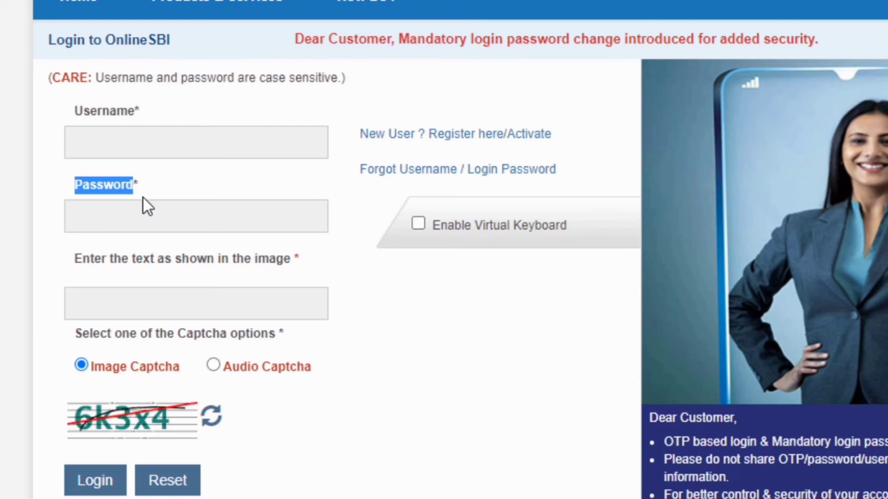
pyautogui.click(123, 218)
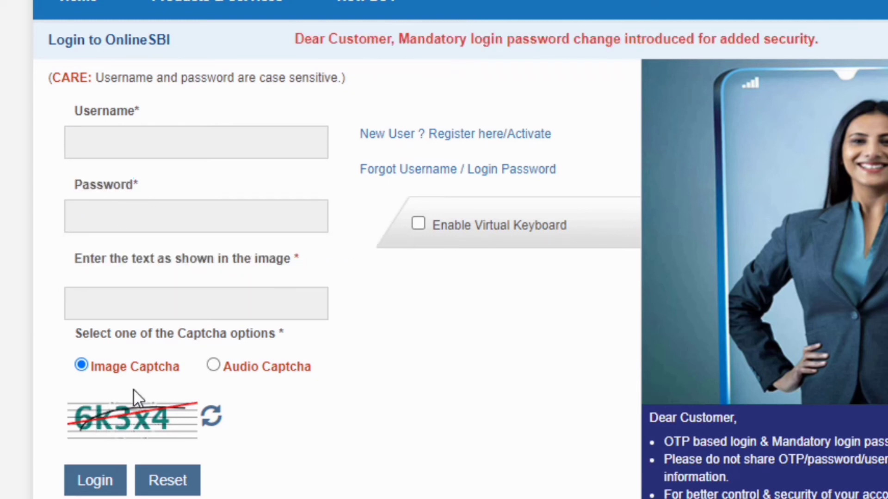
pyautogui.click(121, 290)
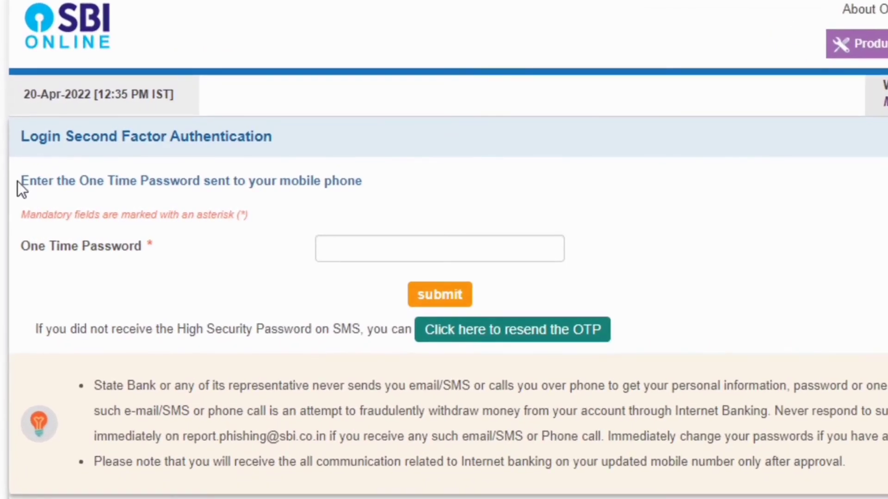
# Step: Enter the one-time password sent to the mobile phone for Login Second Factor Authentication and submit it
pyautogui.moveTo(19, 180); pyautogui.dragTo(347, 181)
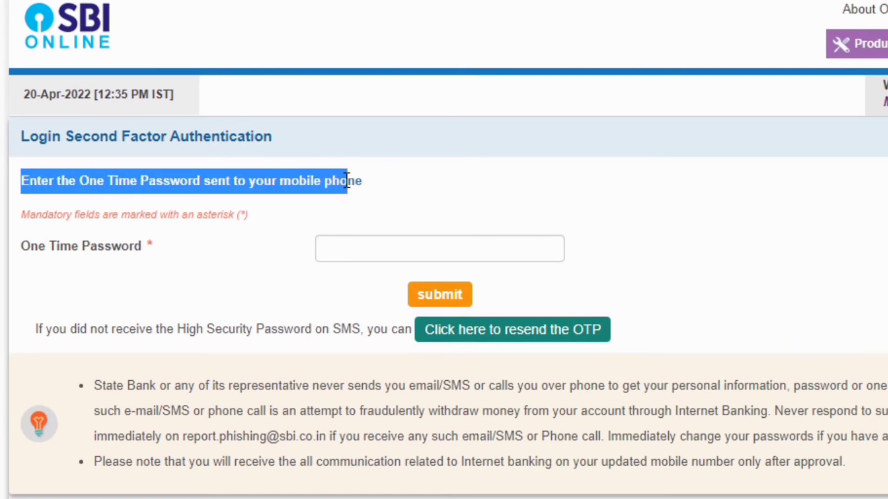
pyautogui.click(212, 256)
pyautogui.moveTo(20, 245); pyautogui.dragTo(140, 244)
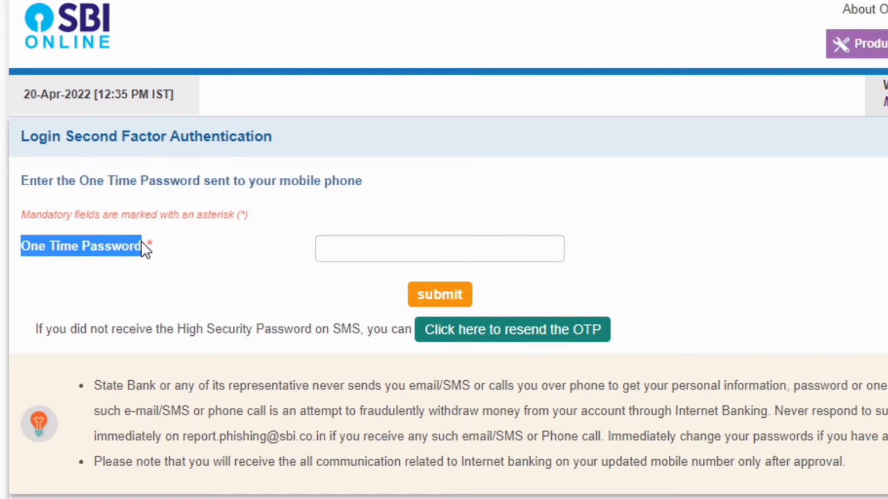
pyautogui.click(333, 240)
pyautogui.click(386, 243)
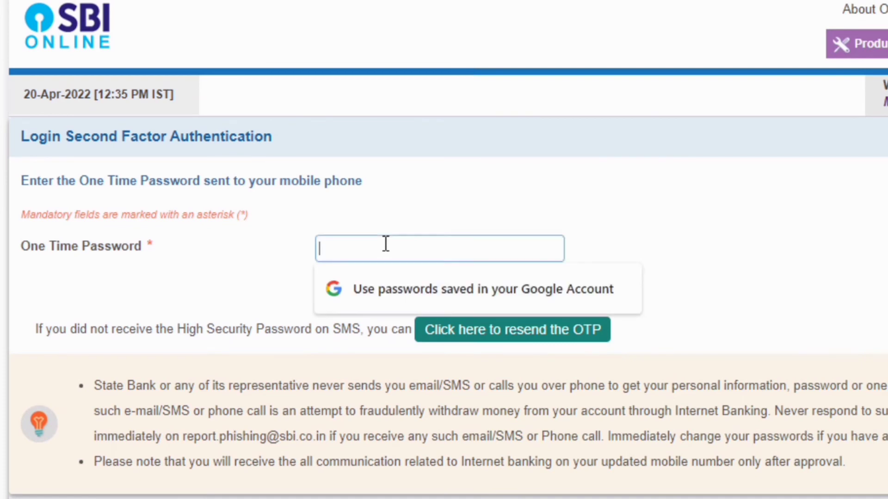
pyautogui.click(596, 240)
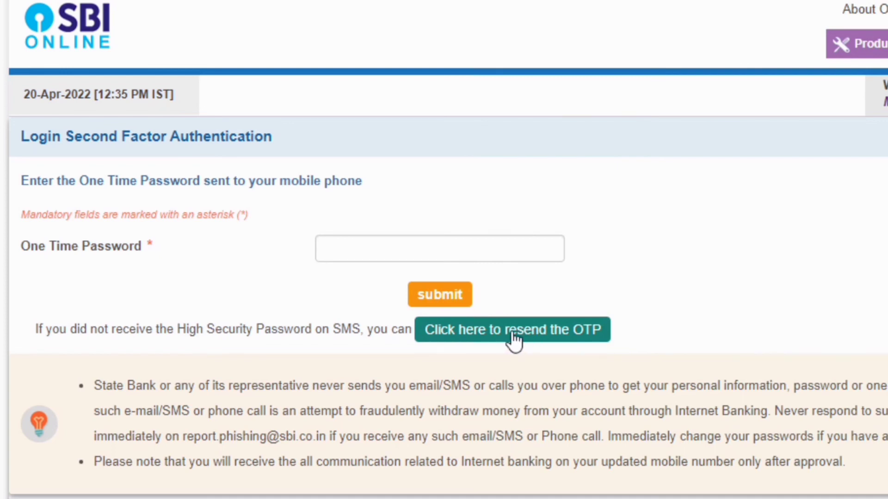
pyautogui.click(353, 254)
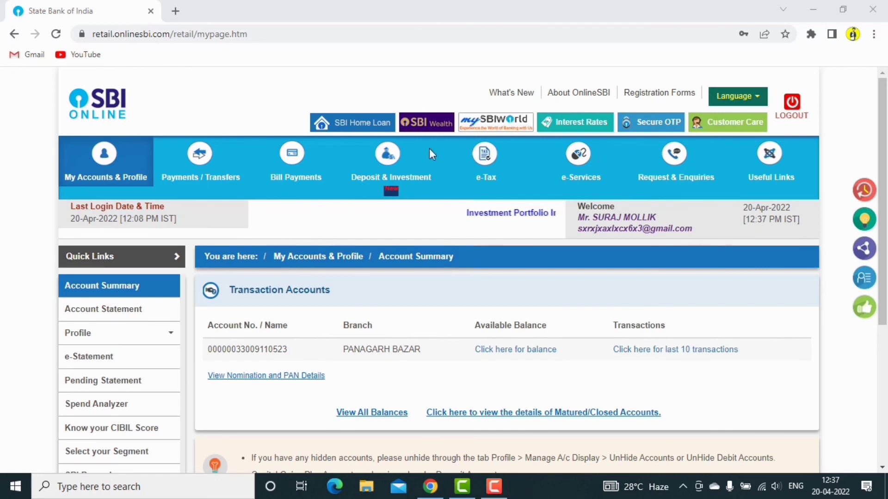
# Step: Log out of the internet banking account from the Account Summary page and return to the Personal Banking login page
pyautogui.click(398, 219)
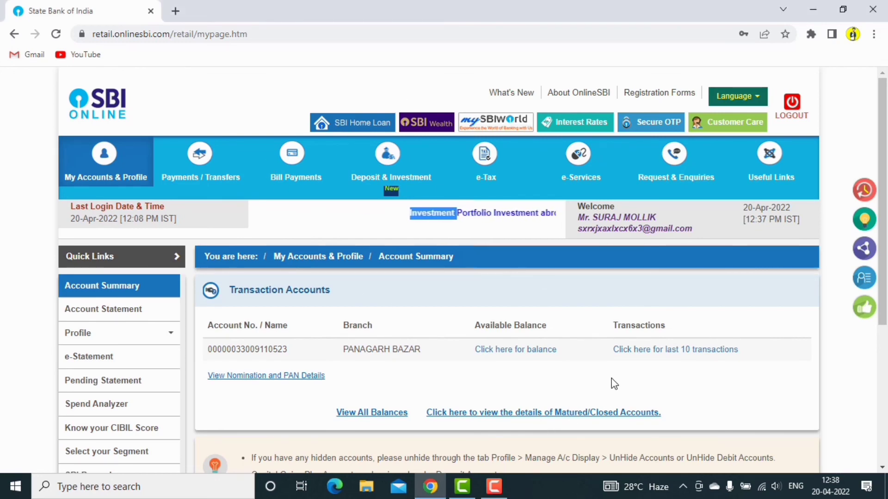
pyautogui.scroll(-4, 611, 384)
pyautogui.scroll(5, 586, 383)
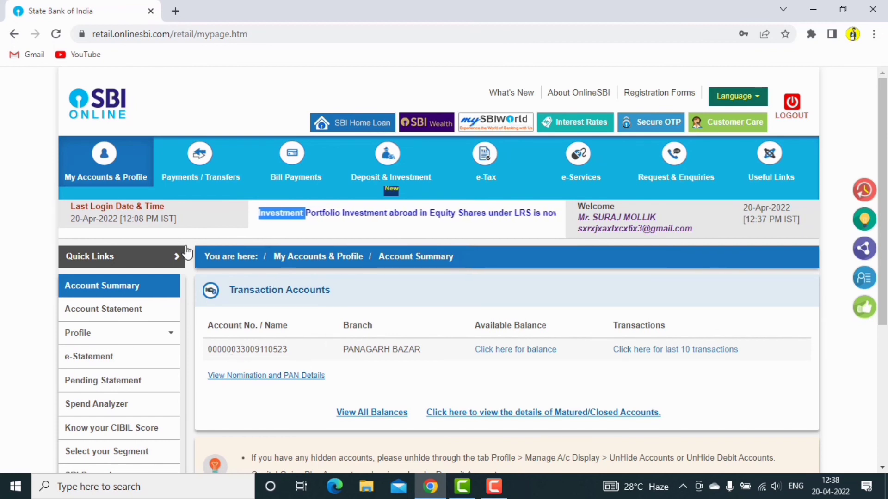
pyautogui.click(796, 106)
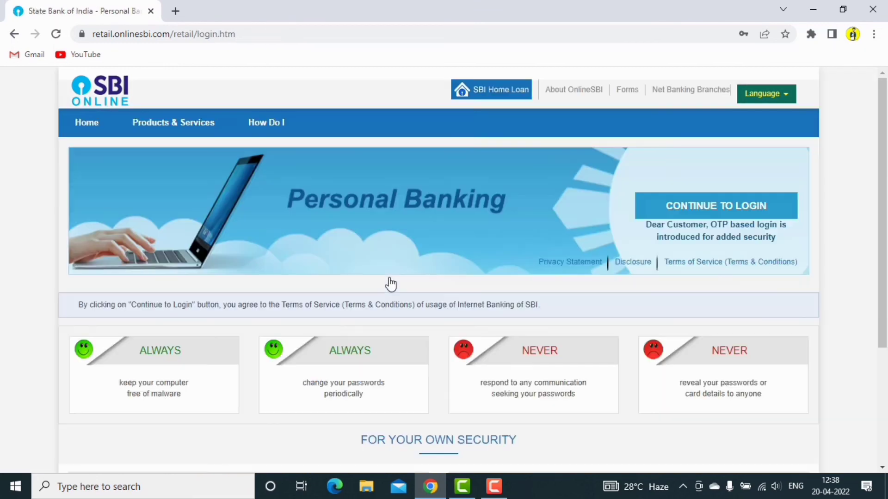
pyautogui.scroll(-4, 457, 335)
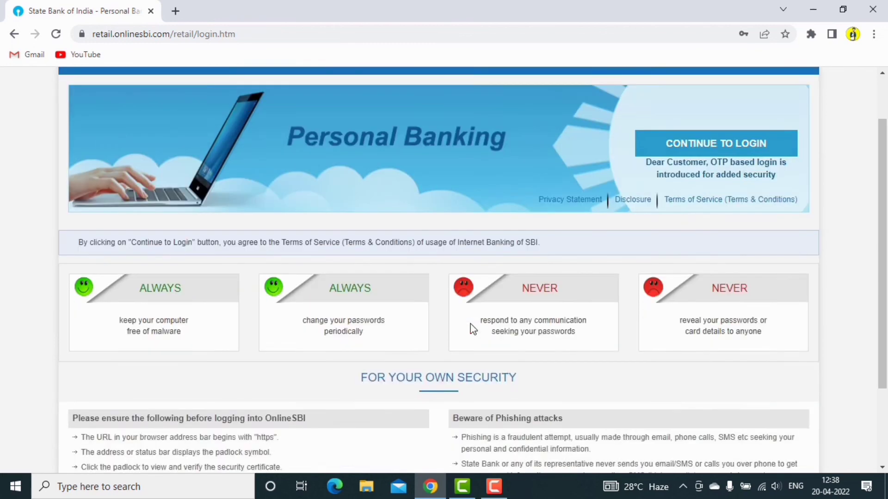
pyautogui.scroll(4, 469, 329)
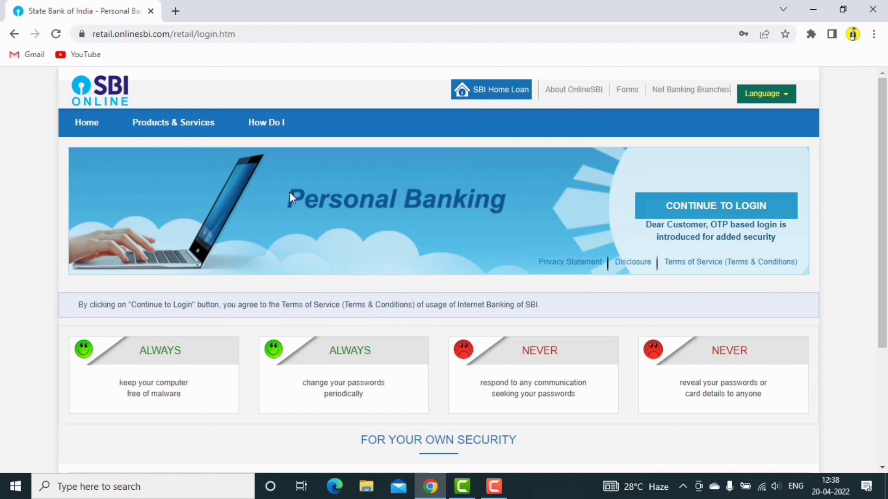
pyautogui.scroll(-4, 402, 246)
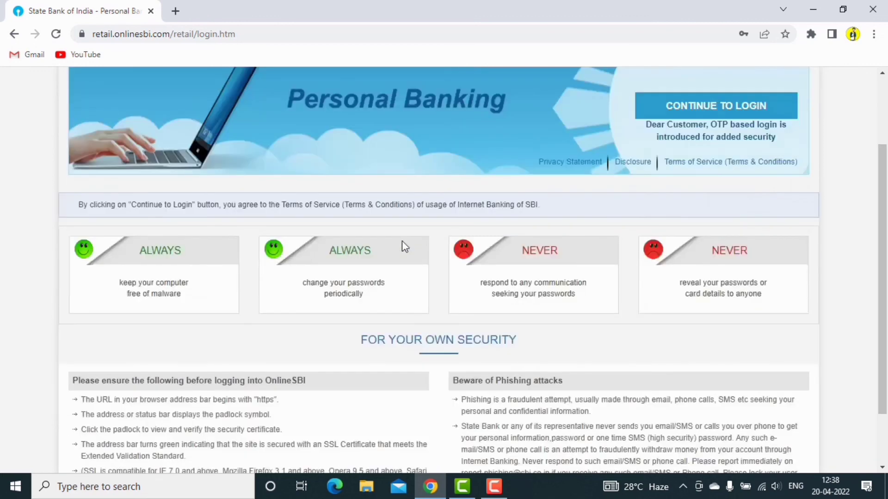
pyautogui.scroll(4, 404, 238)
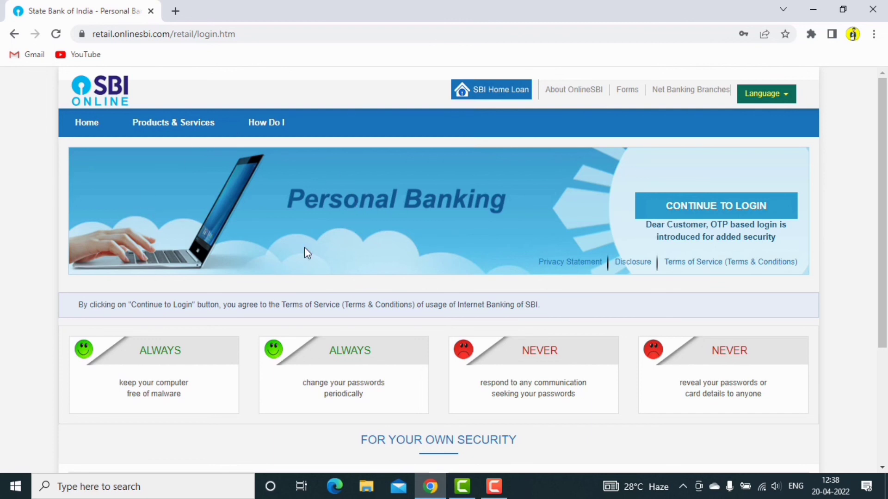
pyautogui.scroll(-3, 348, 234)
pyautogui.scroll(3, 348, 234)
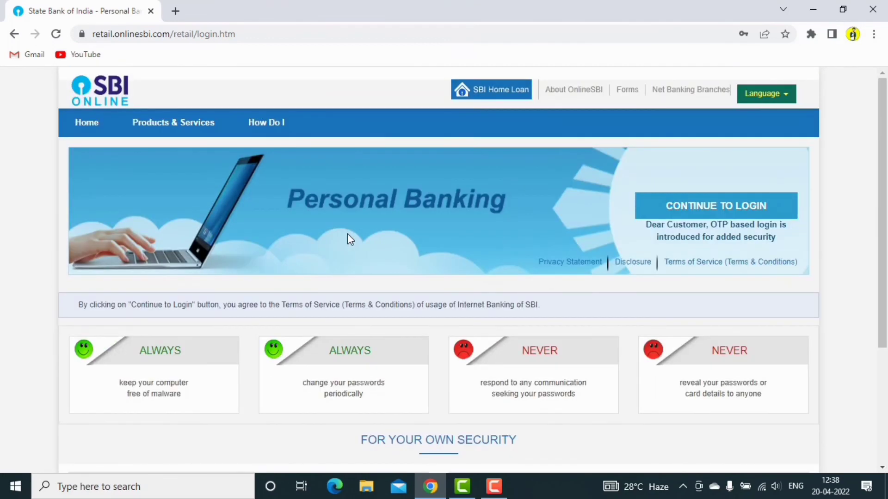